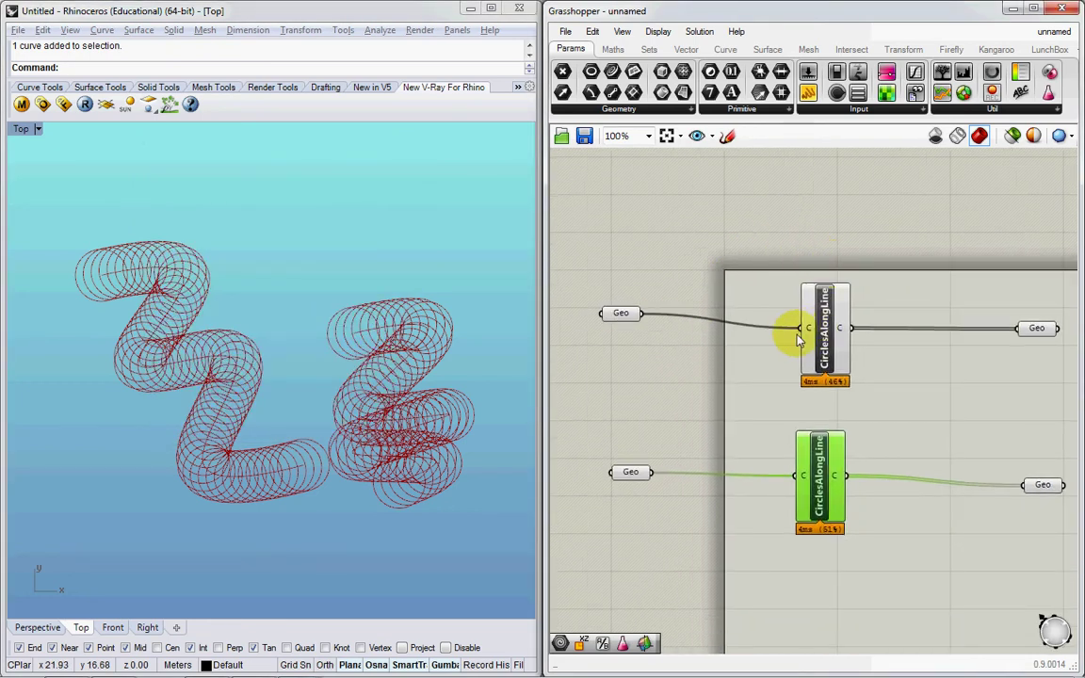
Open the upper CirclesAlongLine cluster for editing and move its count and radius sliders away from the components.
right_click_drag(754, 370, 747, 360)
left_click(807, 337)
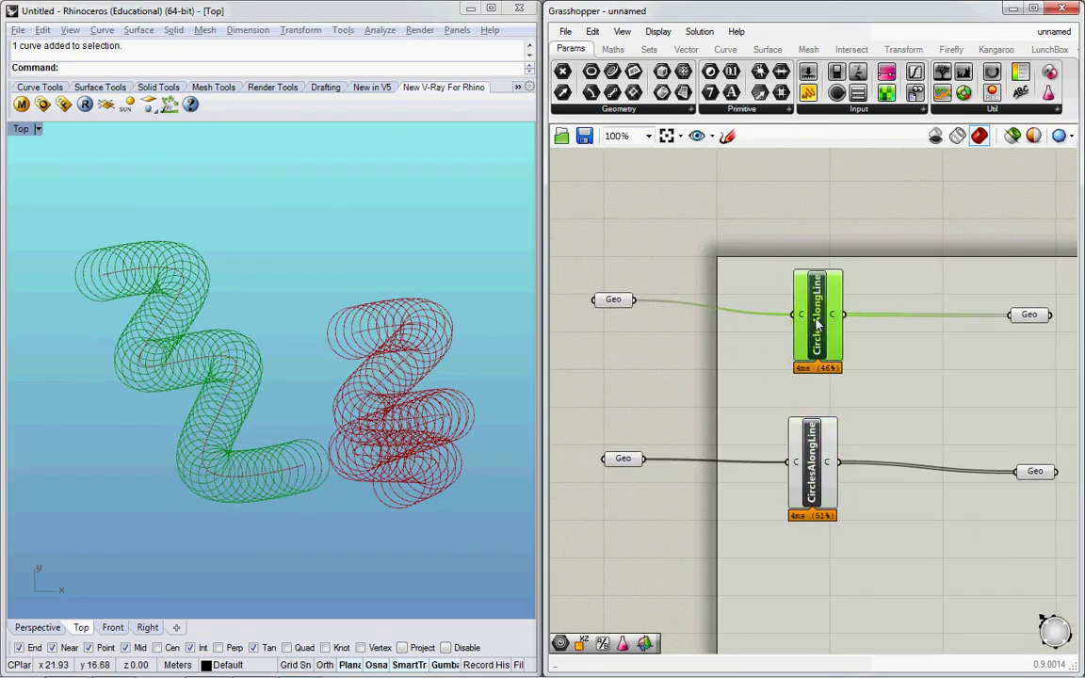
double_click(807, 337)
right_click_drag(767, 417, 833, 361)
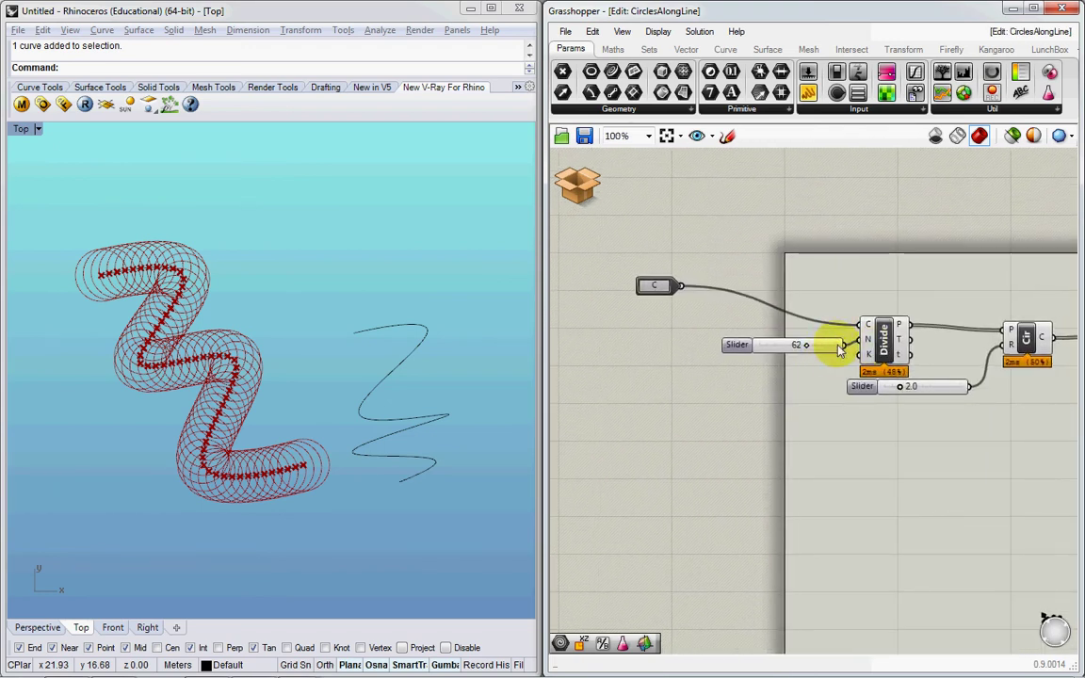
left_click_drag(860, 387, 848, 406)
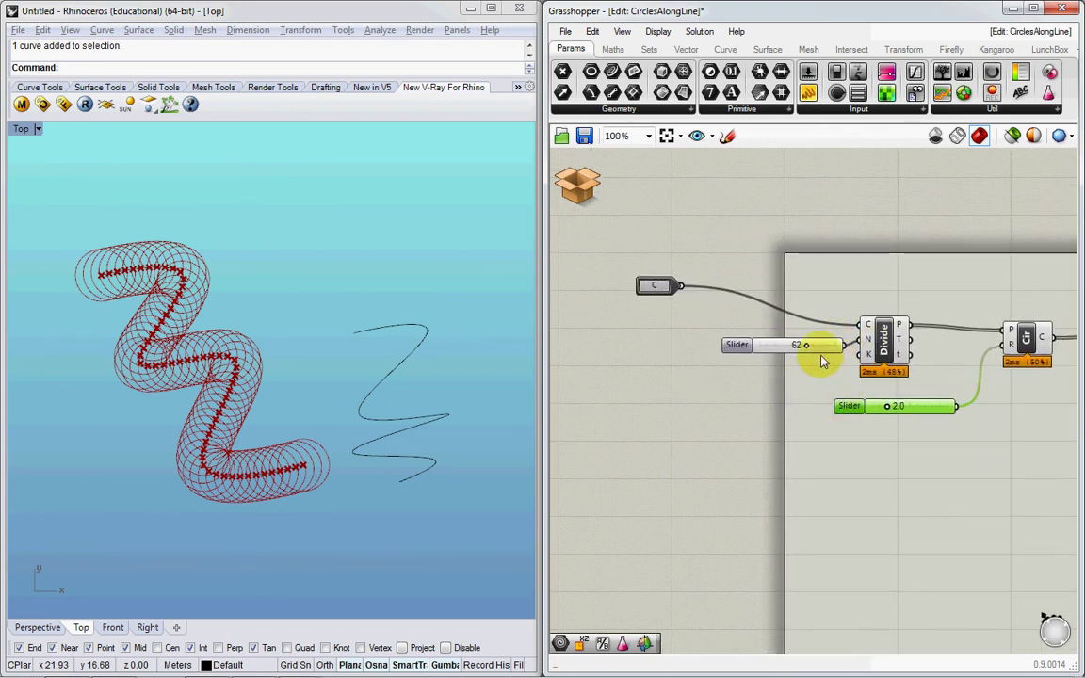
left_click_drag(821, 345, 798, 354)
double_click(767, 377)
type("in")
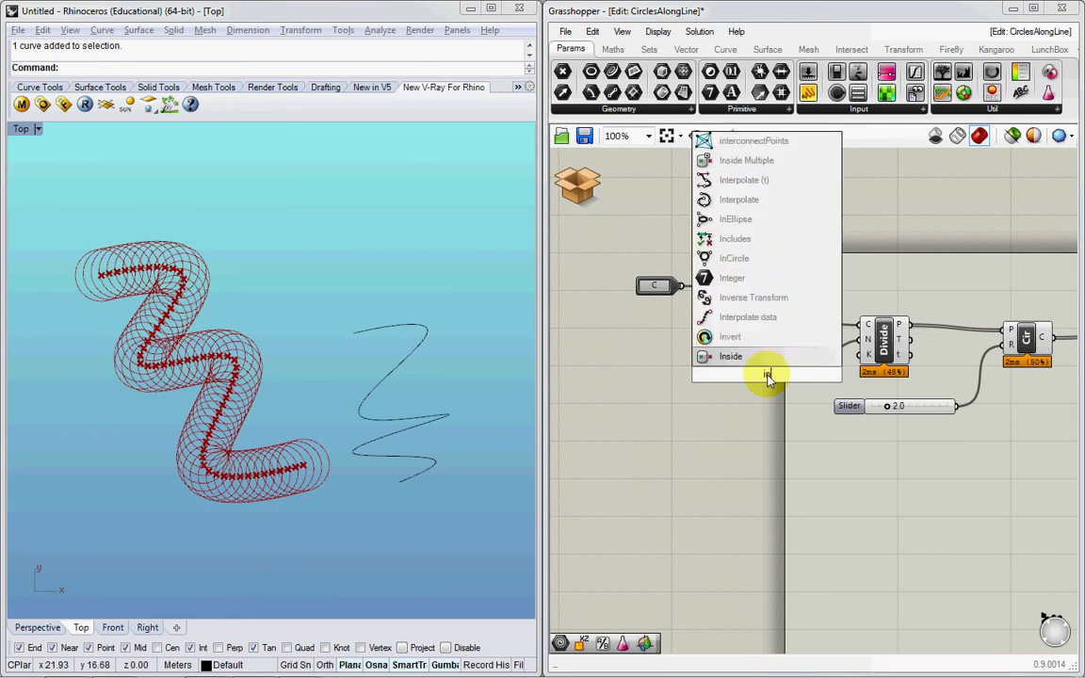
key("Escape")
Reposition the count slider and the Divide component, and set the count slider to 47.
right_click_drag(797, 359, 777, 355)
scroll(777, 355, "up", 1)
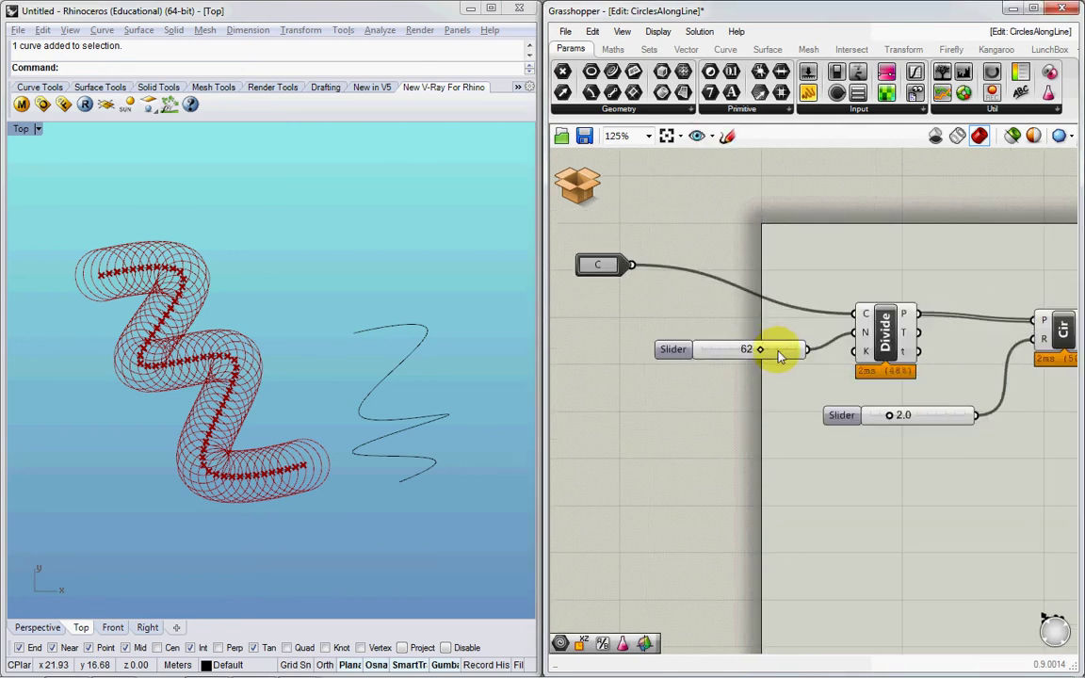
left_click_drag(780, 355, 762, 351)
mouse_move(878, 352)
left_mouse_down()
mouse_move(878, 339)
mouse_move(890, 341)
left_mouse_up()
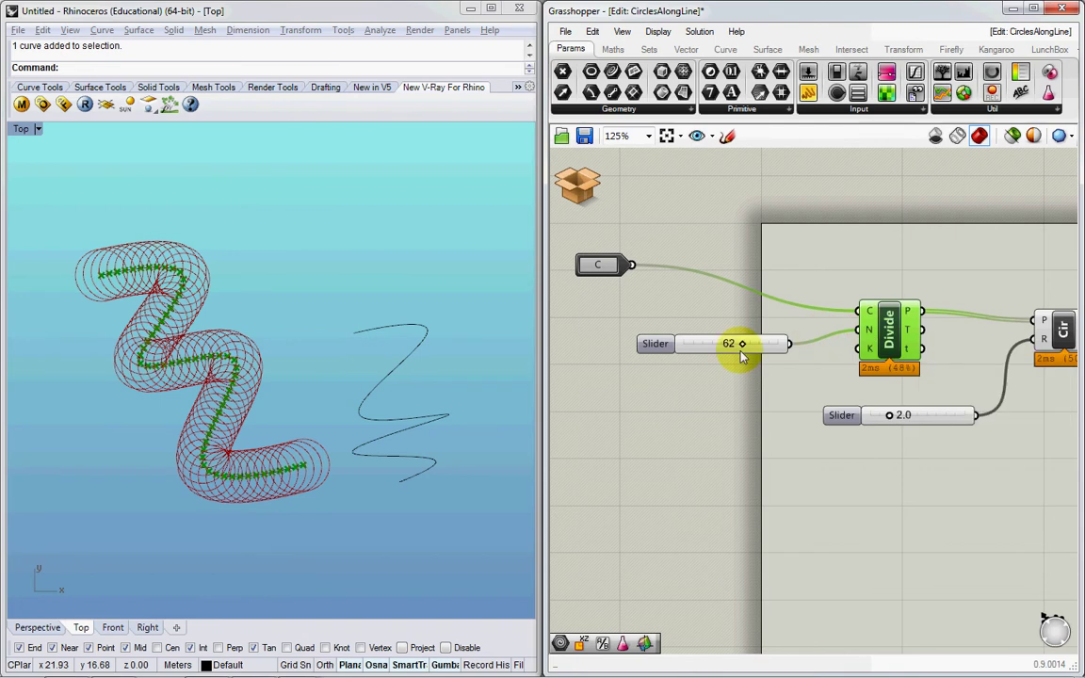
mouse_move(742, 347)
left_mouse_down()
mouse_move(695, 344)
mouse_move(728, 344)
left_mouse_up()
Add a Cluster Input below the count slider and connect it to the Divide component's N input.
double_click(719, 380)
type("input")
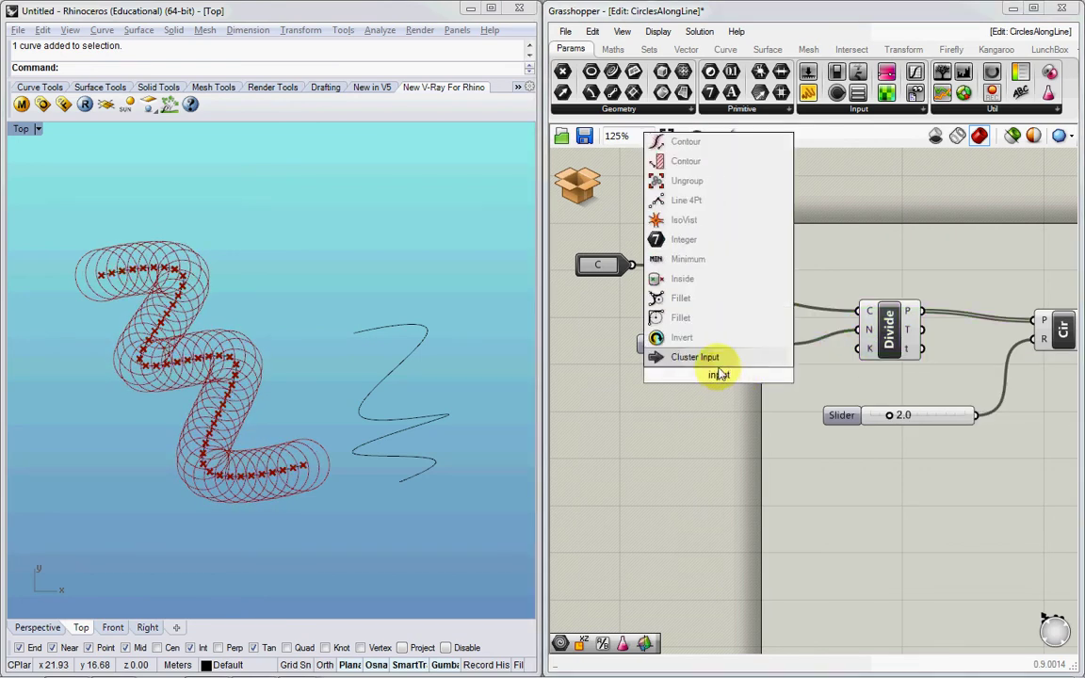
key("Return")
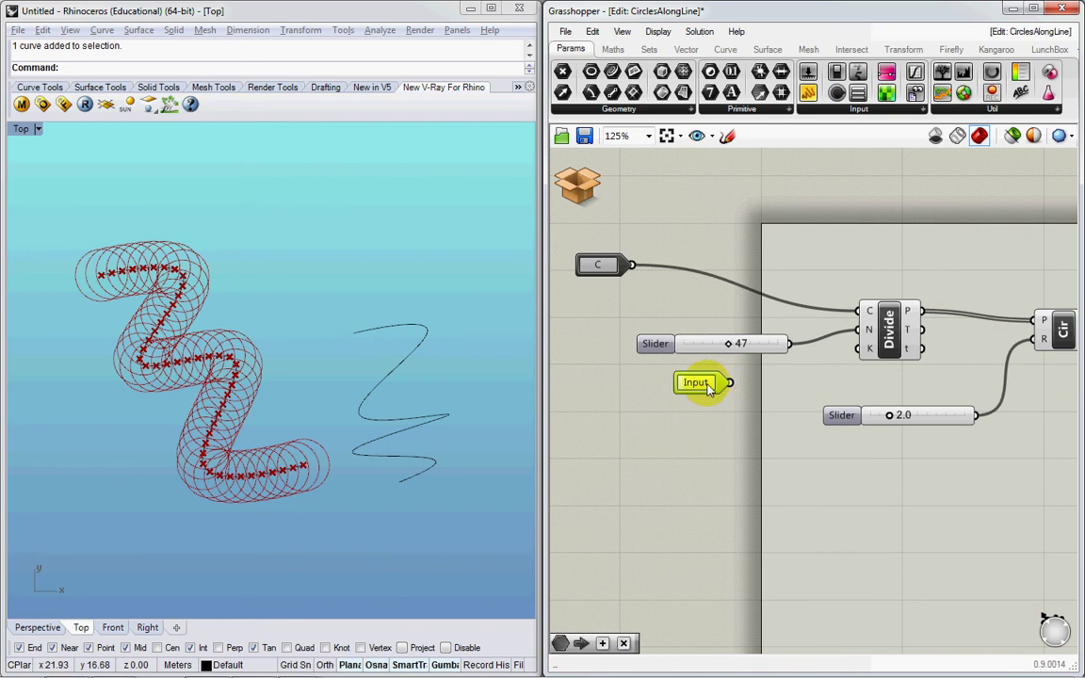
left_click_drag(730, 384, 861, 332)
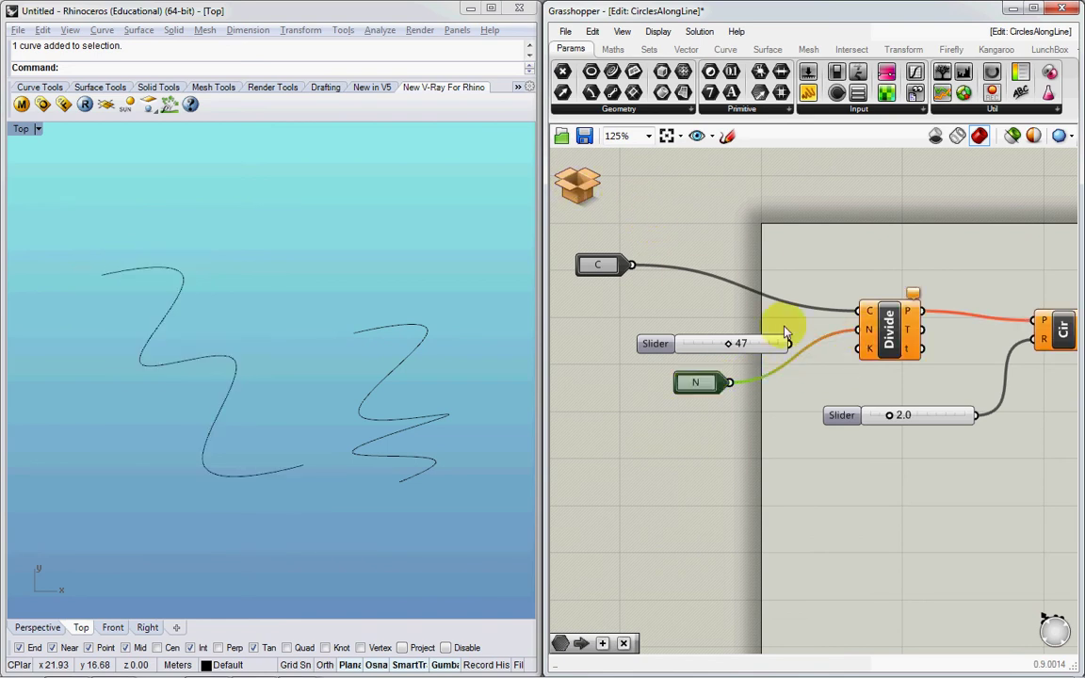
Cut the disconnected count slider from the cluster, and return to the main definition with the cluster changes saved.
left_click(891, 325)
left_click(741, 343)
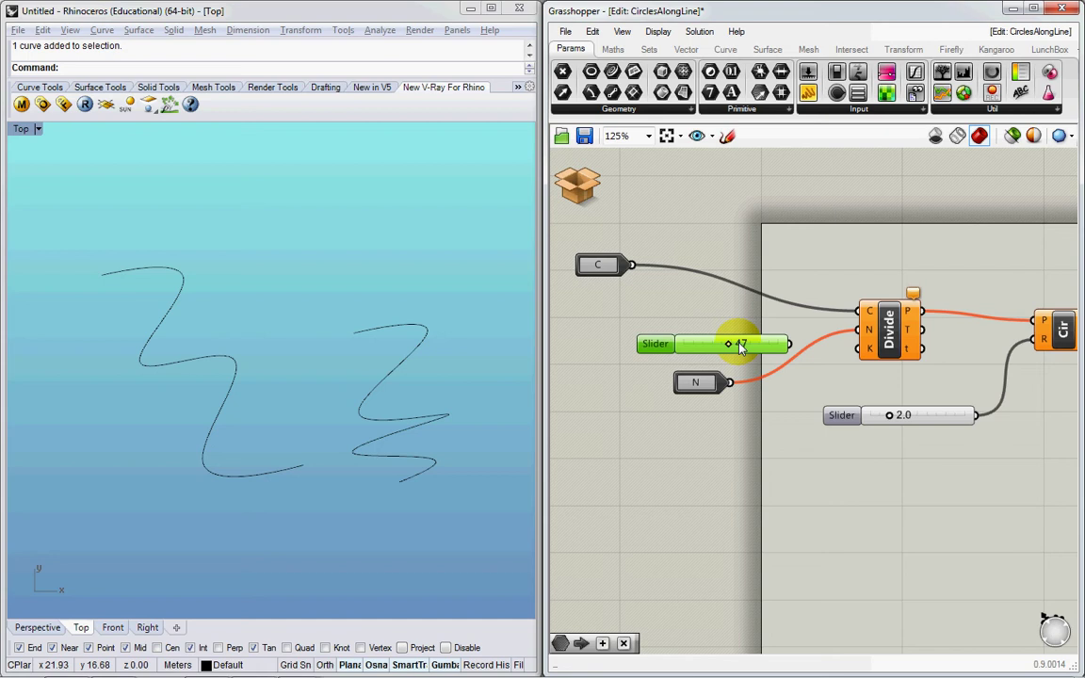
left_click(578, 185)
left_click(636, 211)
scroll(808, 344, "up", 3)
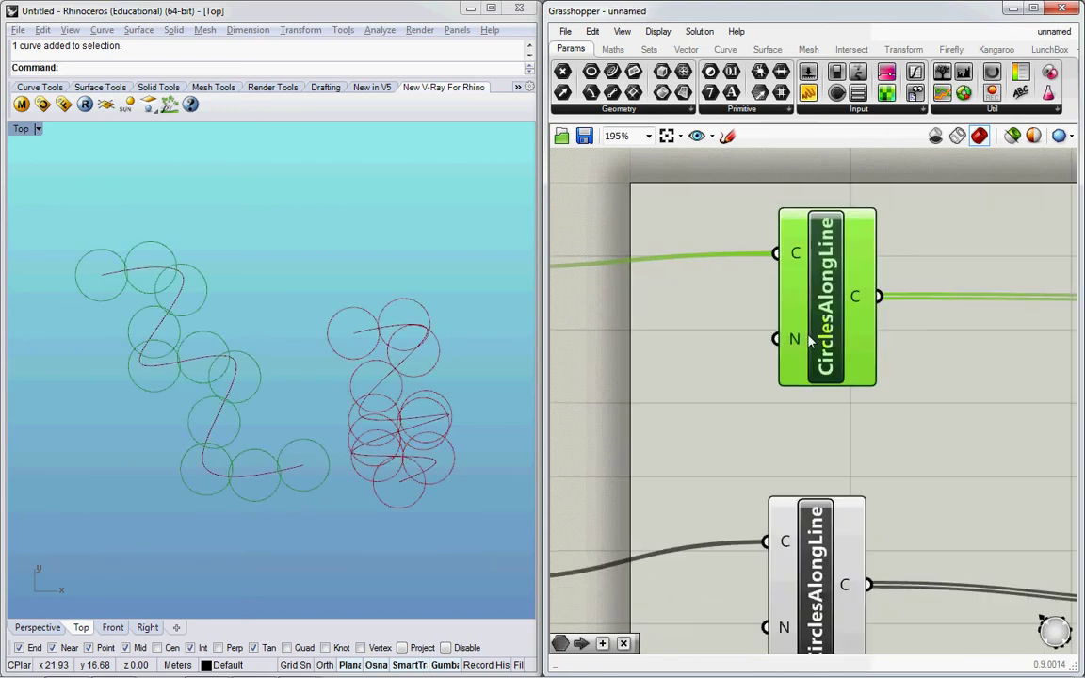
right_click_drag(618, 350, 714, 358)
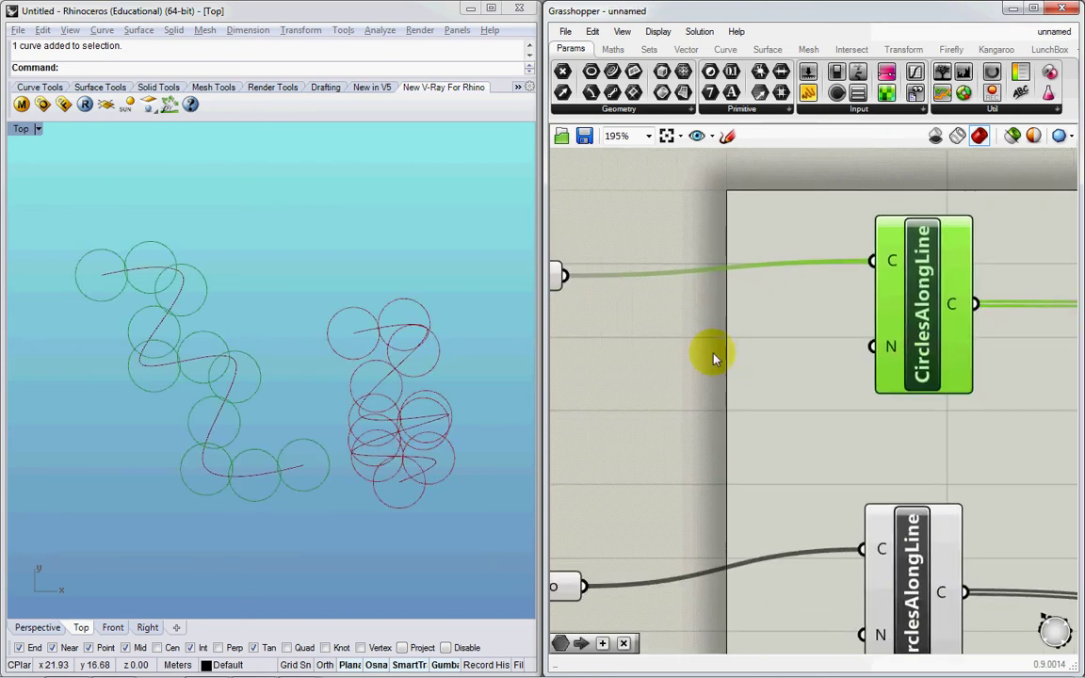
double_click(714, 357)
type("<?xml version=\"1.0\" encoding=\"utf-8\" standalone=\"yes\"?>")
left_click(705, 373)
double_click(705, 373)
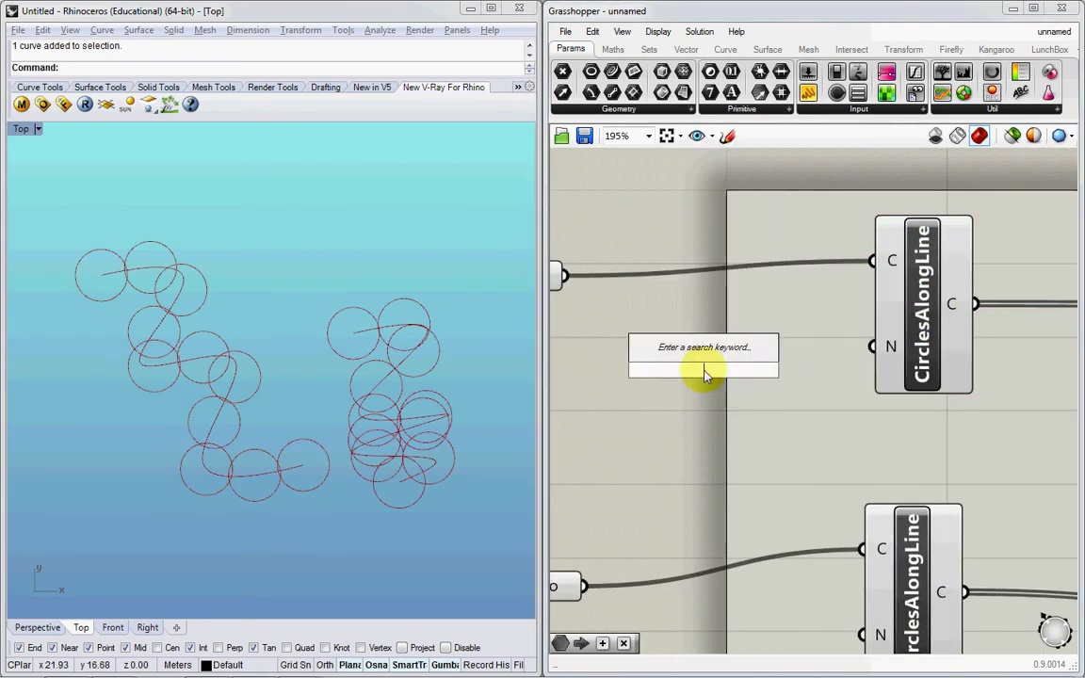
key("Escape")
Create a number slider from 45, connect it to the upper cluster's N input and set it to 33.
double_click(667, 335)
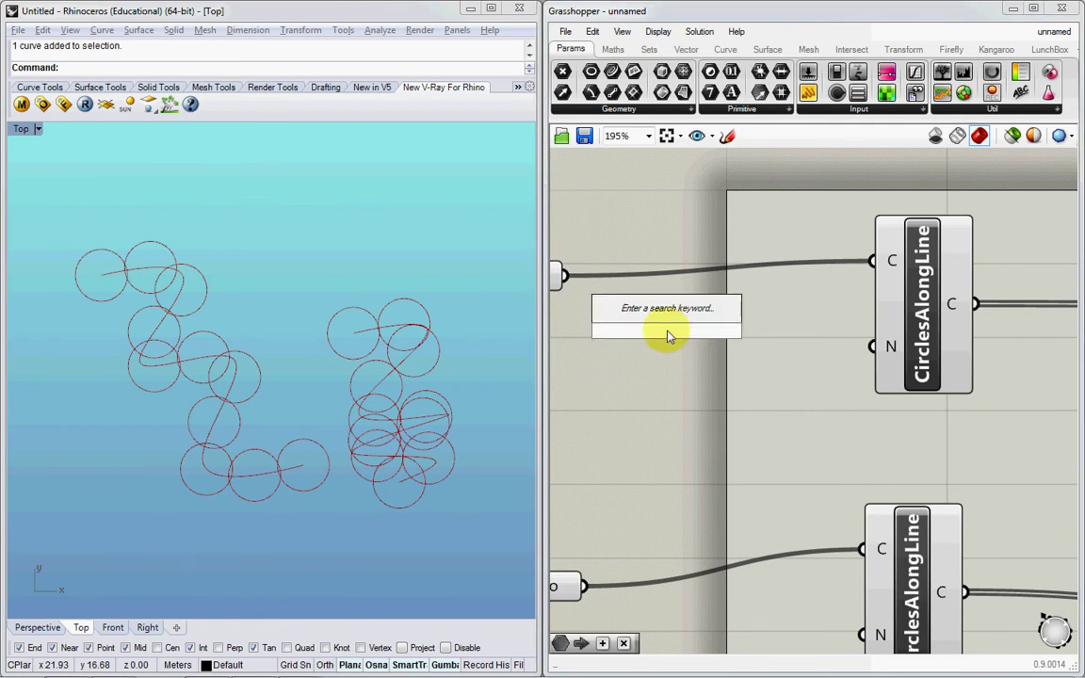
type("45")
key("Return")
left_click_drag(790, 330, 872, 346)
mouse_move(694, 335)
left_mouse_down()
mouse_move(641, 339)
mouse_move(718, 332)
mouse_move(663, 330)
mouse_move(682, 330)
left_mouse_up()
left_click_drag(778, 350, 775, 384)
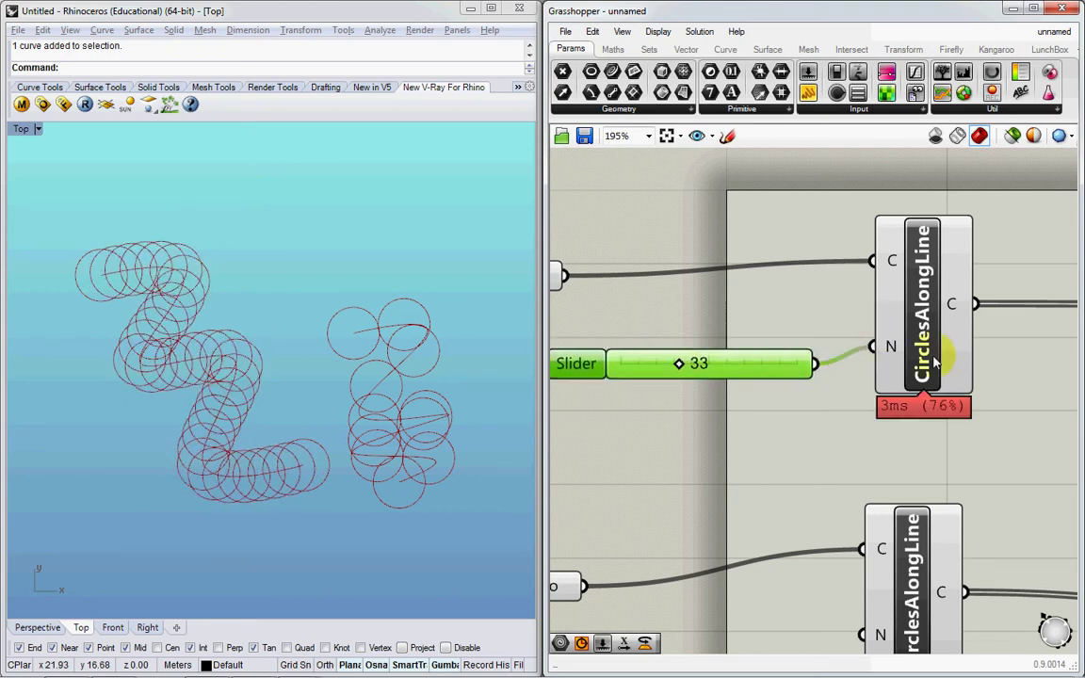
Reopen the upper cluster for editing and move the radius slider away from the Circle component.
mouse_move(891, 350)
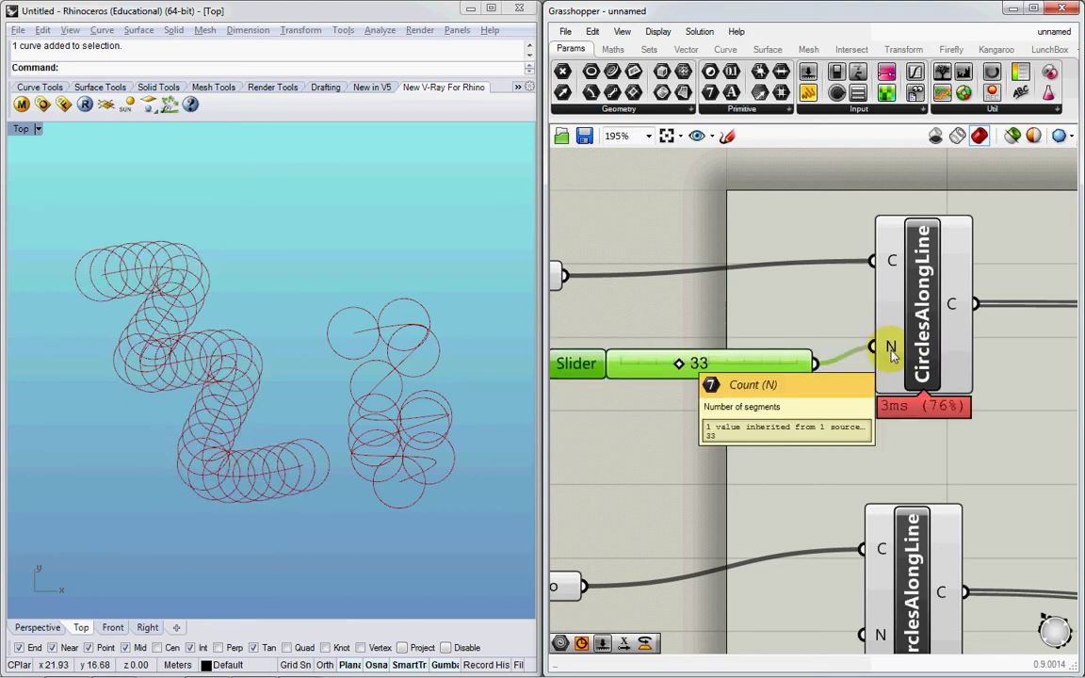
double_click(908, 339)
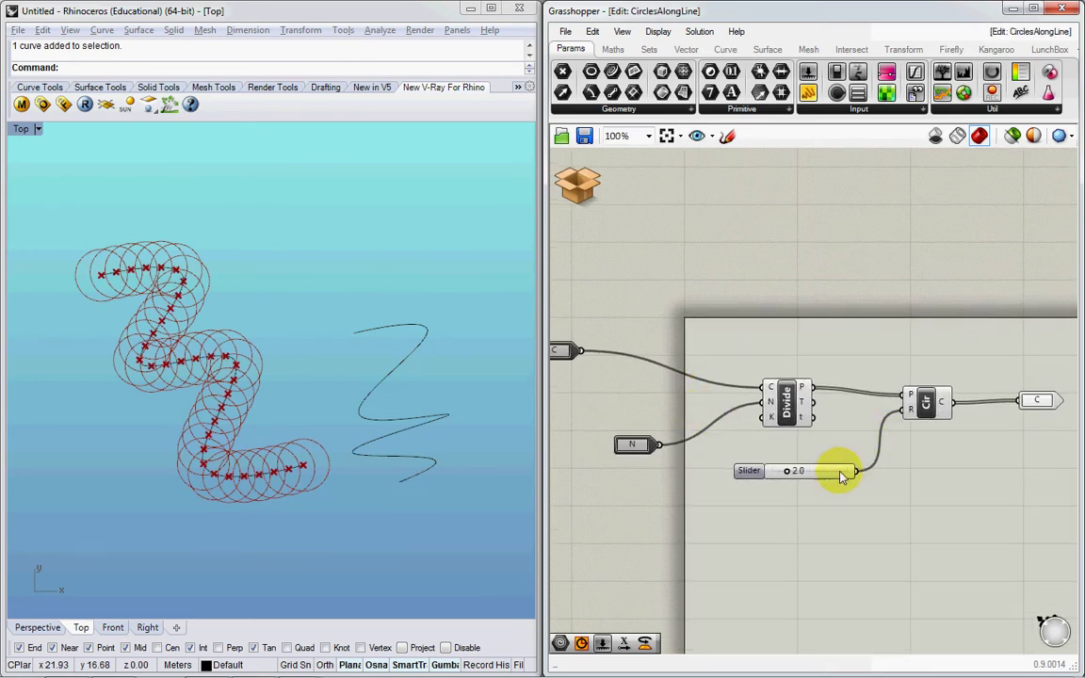
left_click_drag(850, 469, 824, 481)
Add a Data parameter named Radius and connect it to the Circle component's R input in place of the slider.
double_click(832, 450)
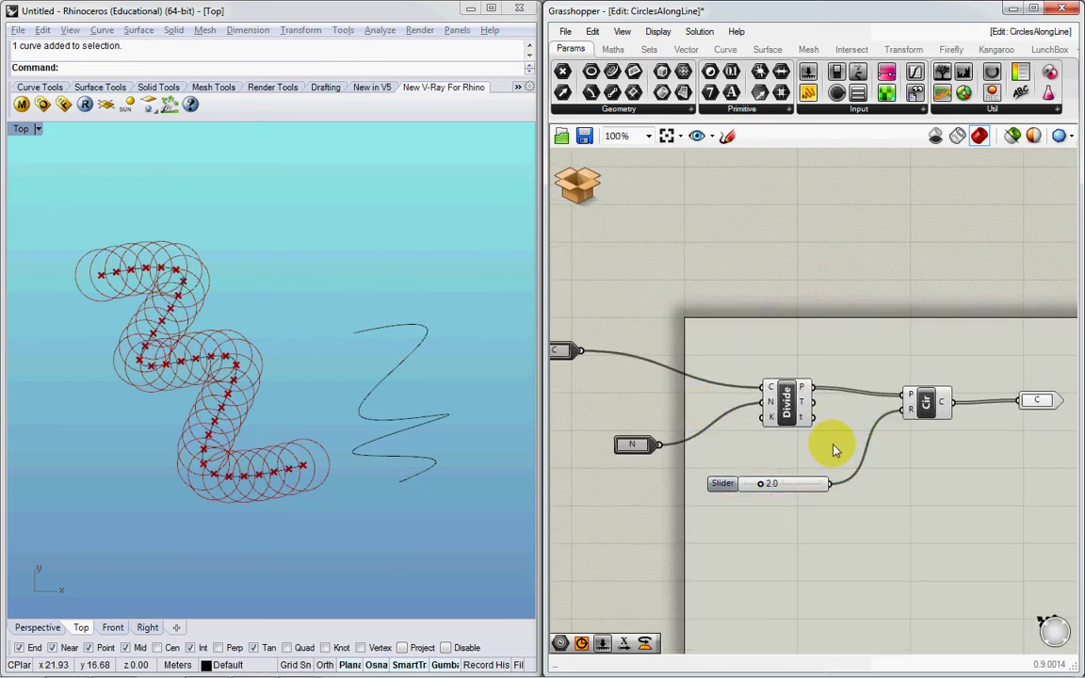
type("data")
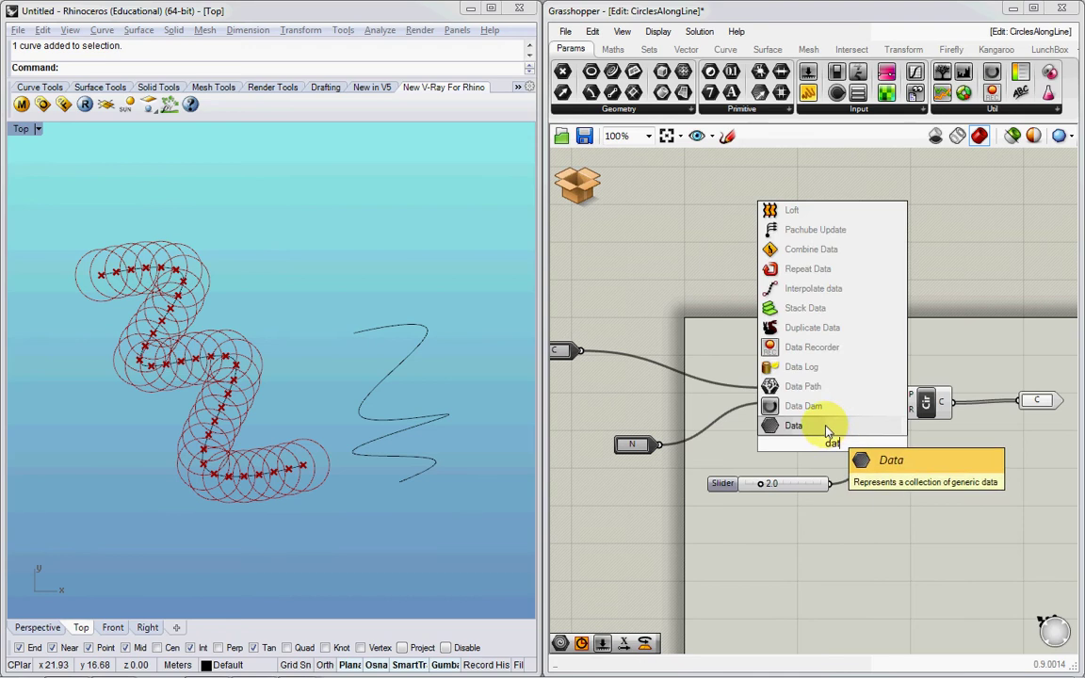
left_click(831, 431)
scroll(862, 438, "up", 4)
left_click_drag(902, 423, 946, 369)
right_click(867, 435)
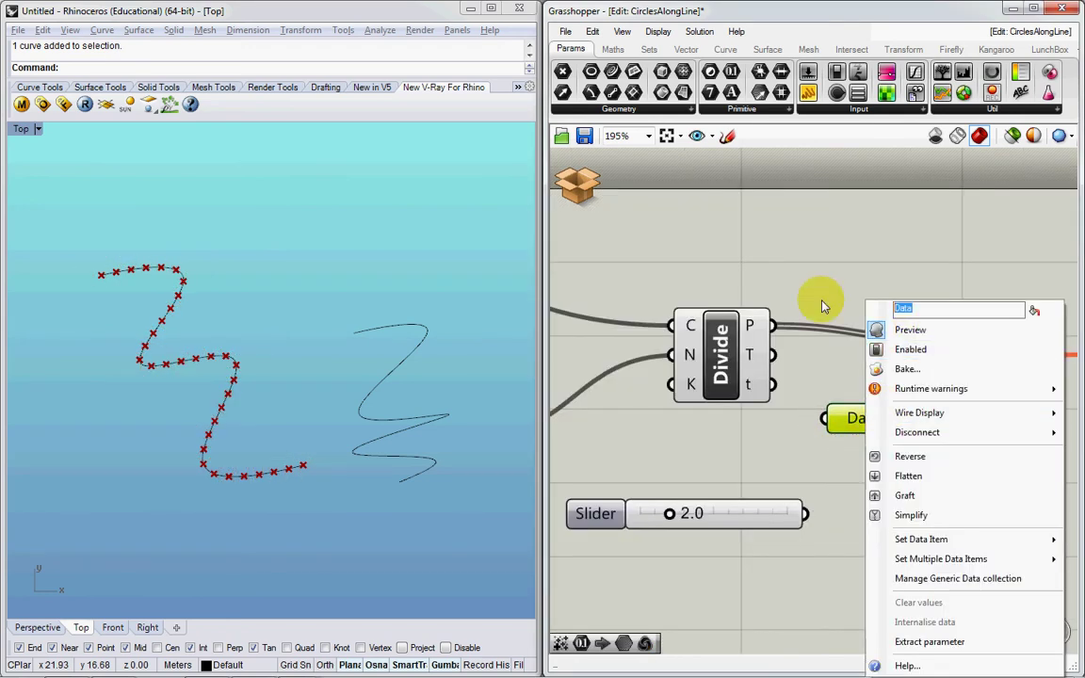
type("Radius")
key("Return")
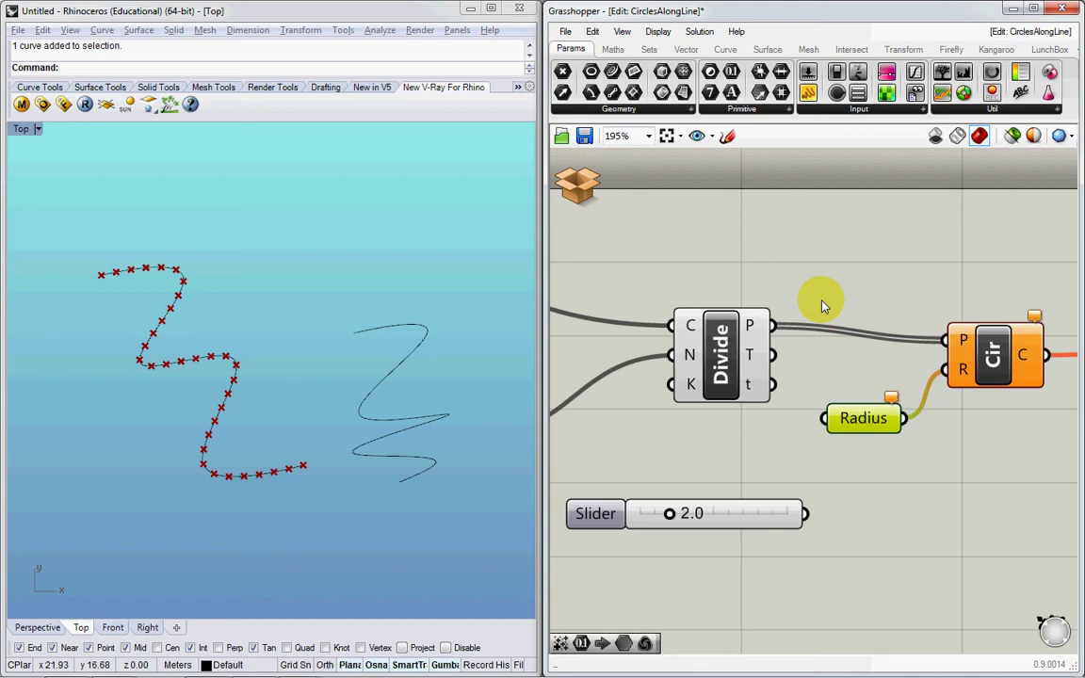
Add a second Cluster Input and connect it to the Radius data parameter.
double_click(758, 452)
type("input")
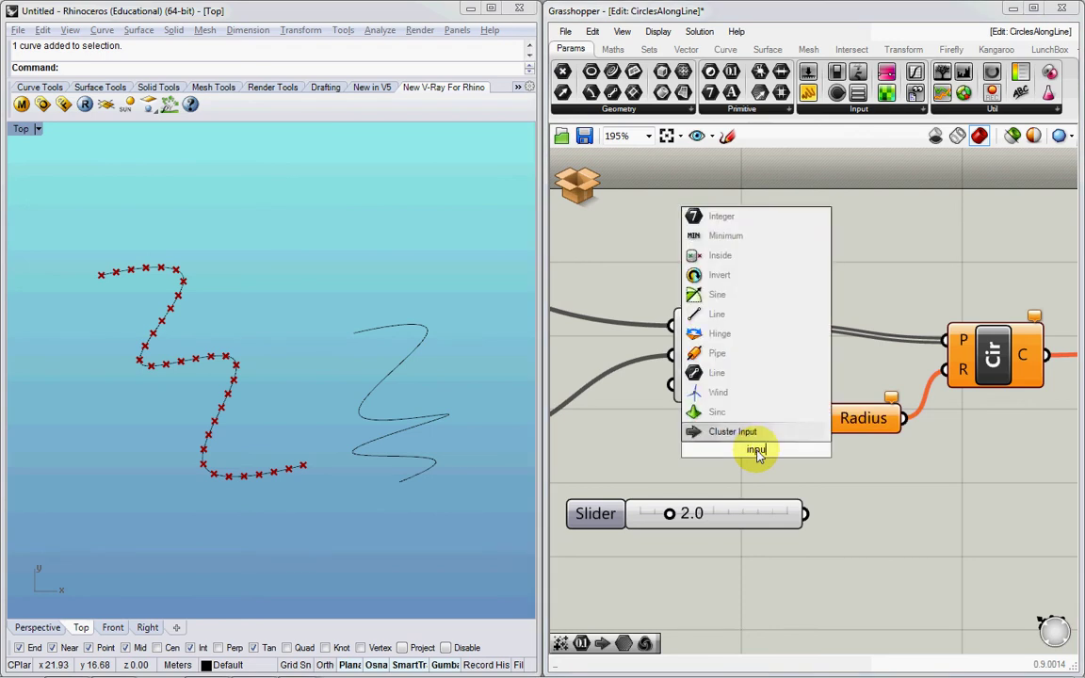
left_click(744, 431)
left_click_drag(824, 419, 695, 451)
Cut the unused 2.0 slider from the cluster, and return to the main definition with the cluster changes saved.
right_click_drag(700, 543, 911, 604)
left_click(912, 603)
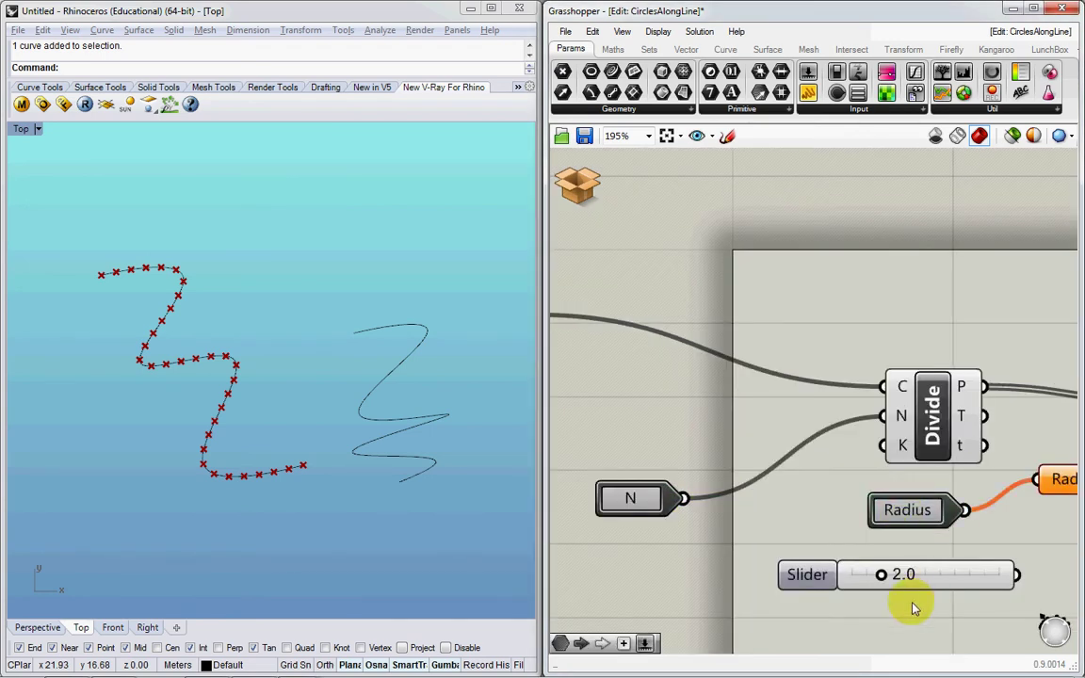
left_click(806, 573)
key("Delete")
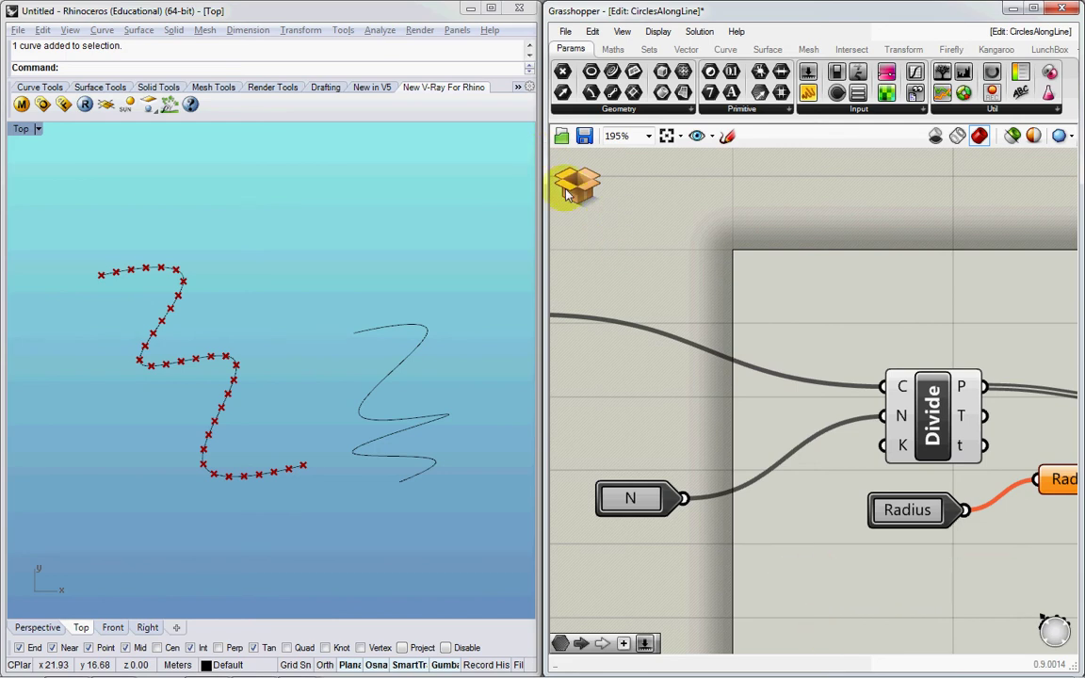
left_click(592, 198)
left_click(612, 199)
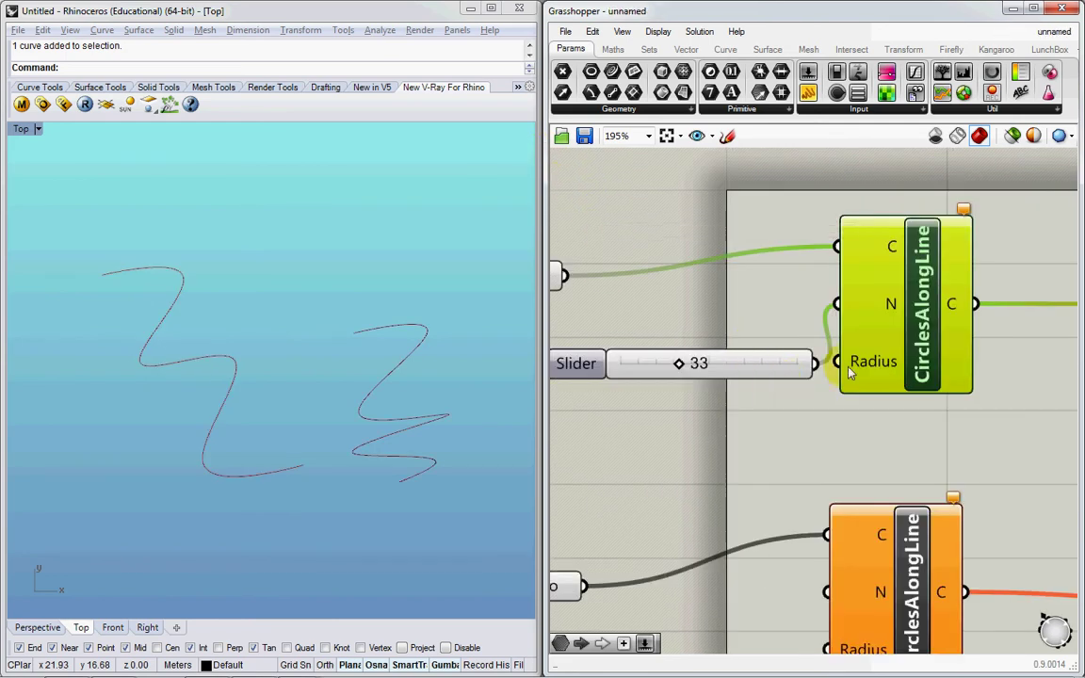
Paste the 2.0 slider below the count slider and connect it to the upper cluster's Radius input.
left_click_drag(781, 373, 758, 331)
left_click_drag(909, 344, 920, 368)
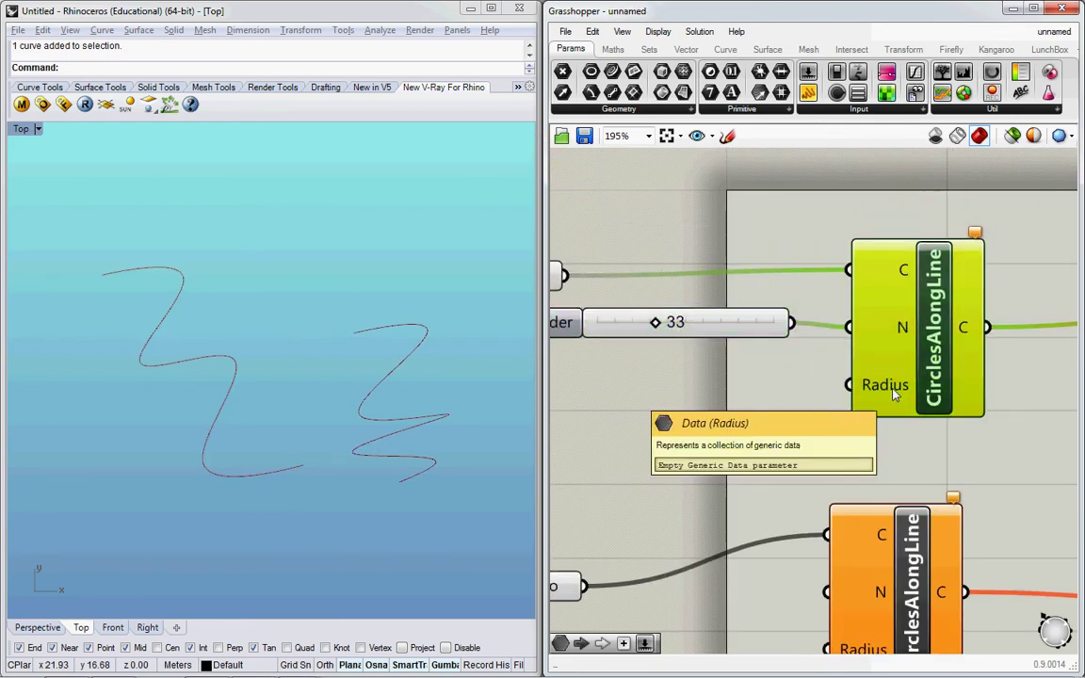
right_click_drag(711, 364, 849, 397)
key("ctrl+v")
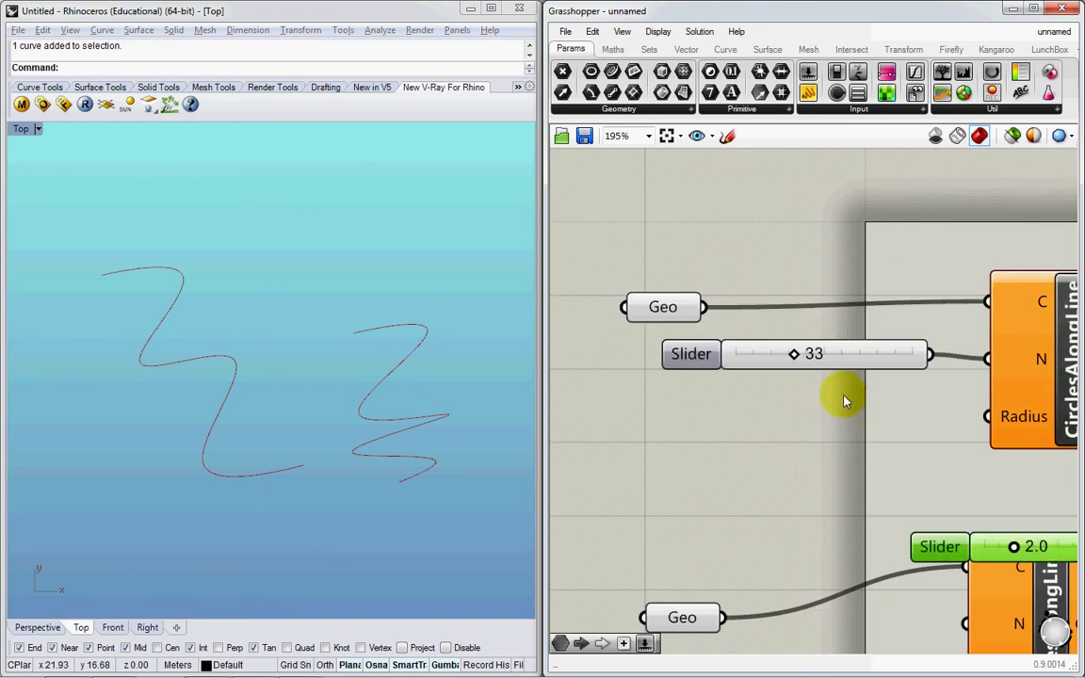
left_click_drag(933, 547, 642, 416)
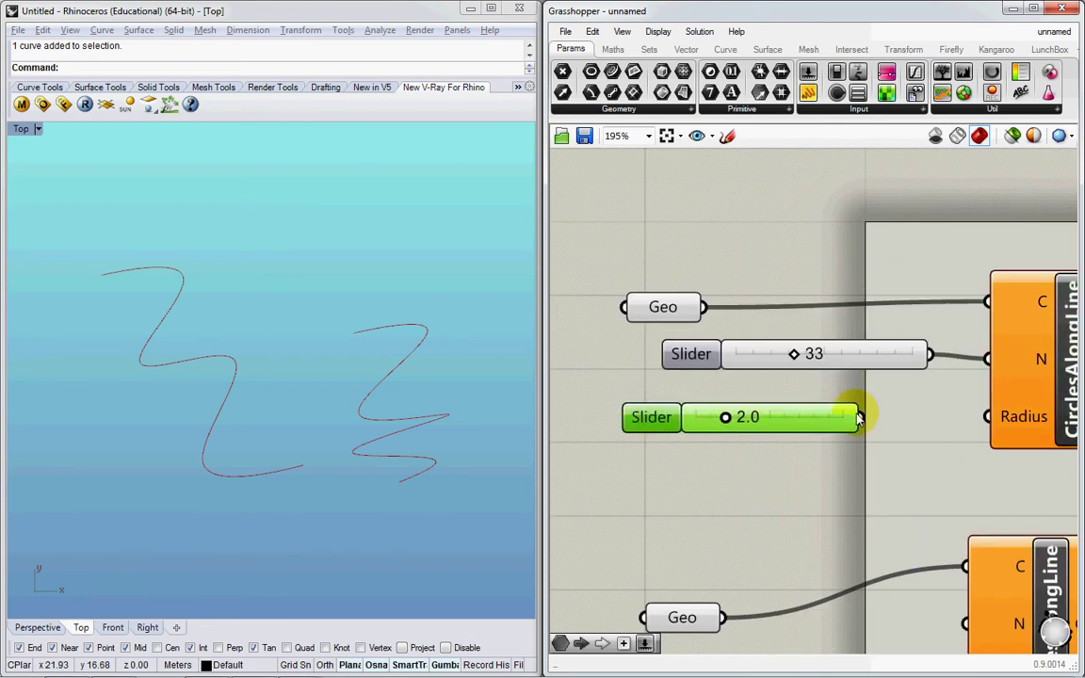
left_click_drag(855, 415, 987, 417)
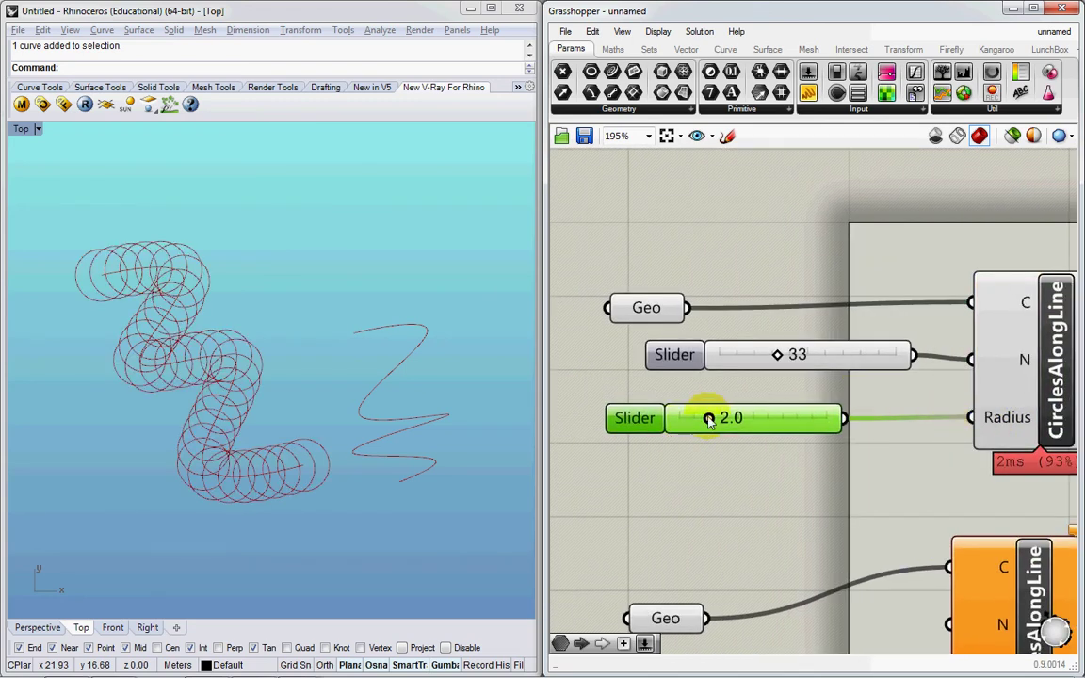
Set the upper cluster's radius slider to 1.1.
left_click_drag(709, 418, 697, 452)
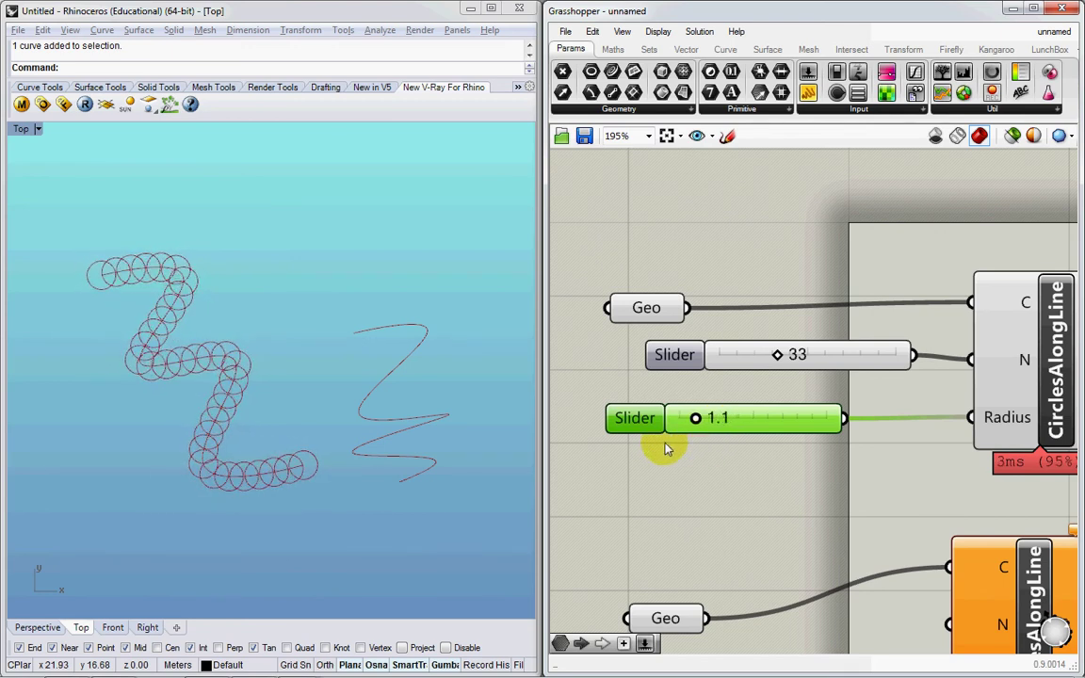
right_click_drag(282, 400, 246, 358)
right_click_drag(864, 475, 806, 429)
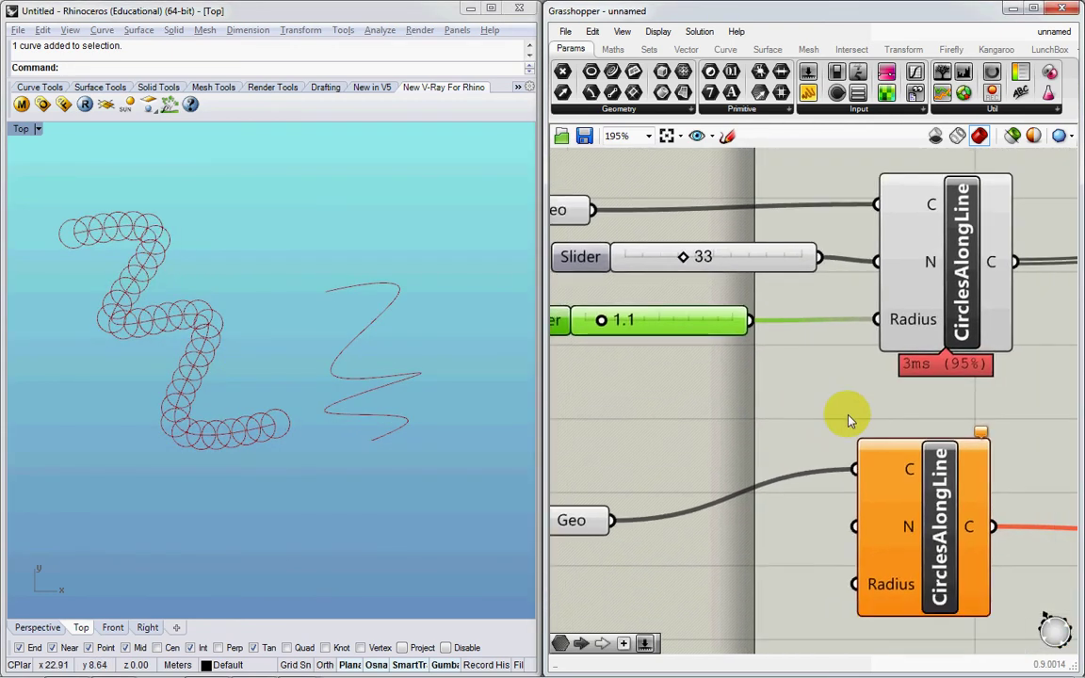
scroll(843, 416, "down", 1)
left_click(941, 533)
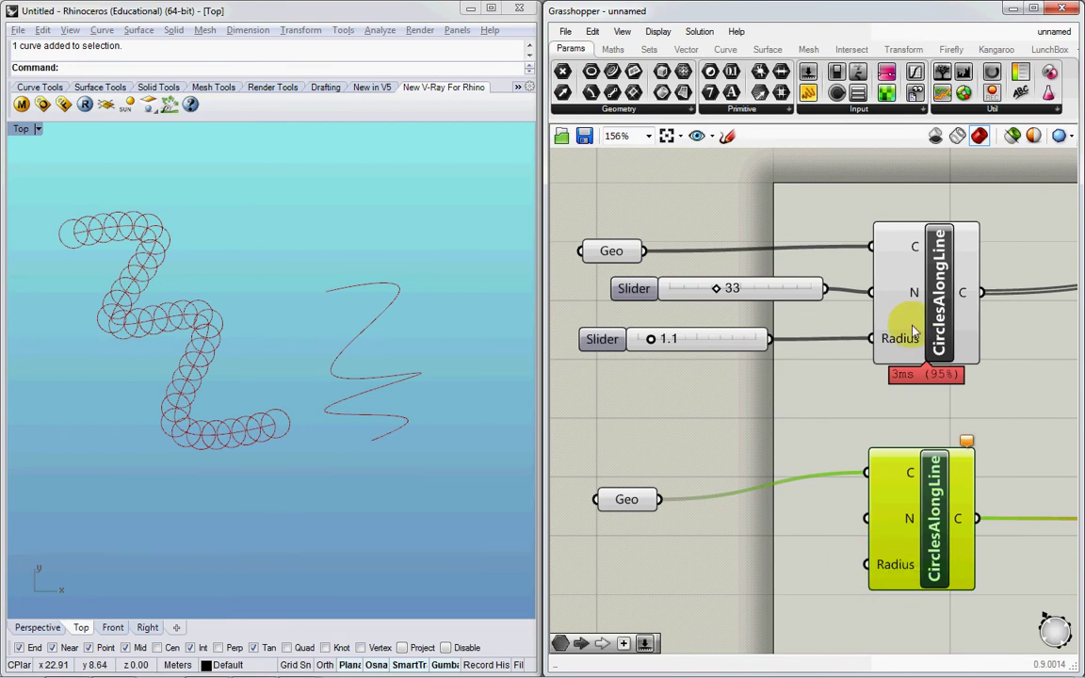
Enter the upper CirclesAlongLine cluster again to edit its count input.
double_click(935, 285)
scroll(957, 297, "down", 3)
right_click_drag(958, 297, 823, 318)
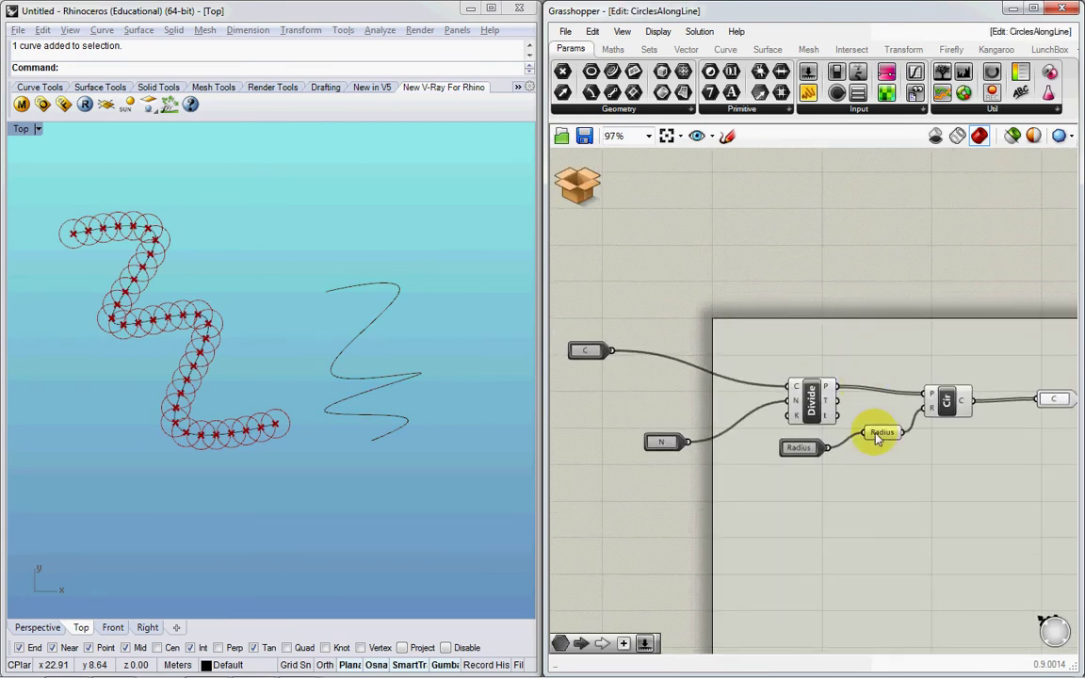
Add a Data parameter beside the N cluster input and name it NumberOfDivisions.
scroll(878, 433, "up", 1)
right_click(685, 429)
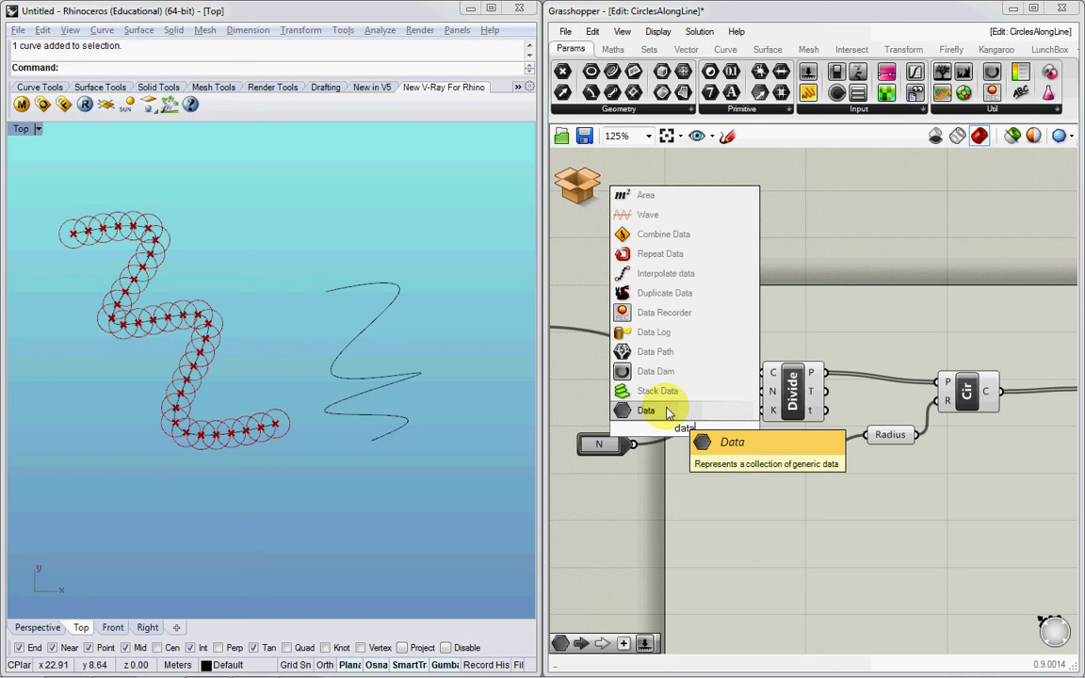
left_click(674, 419)
right_click(674, 421)
double_click(721, 307)
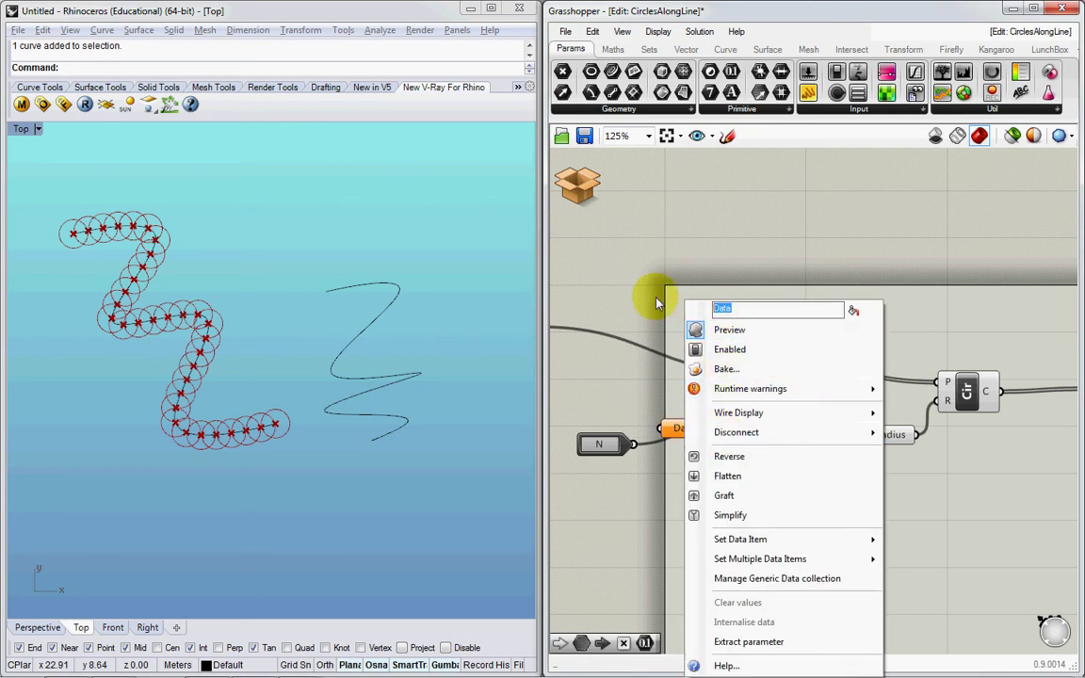
type("NumberOf")
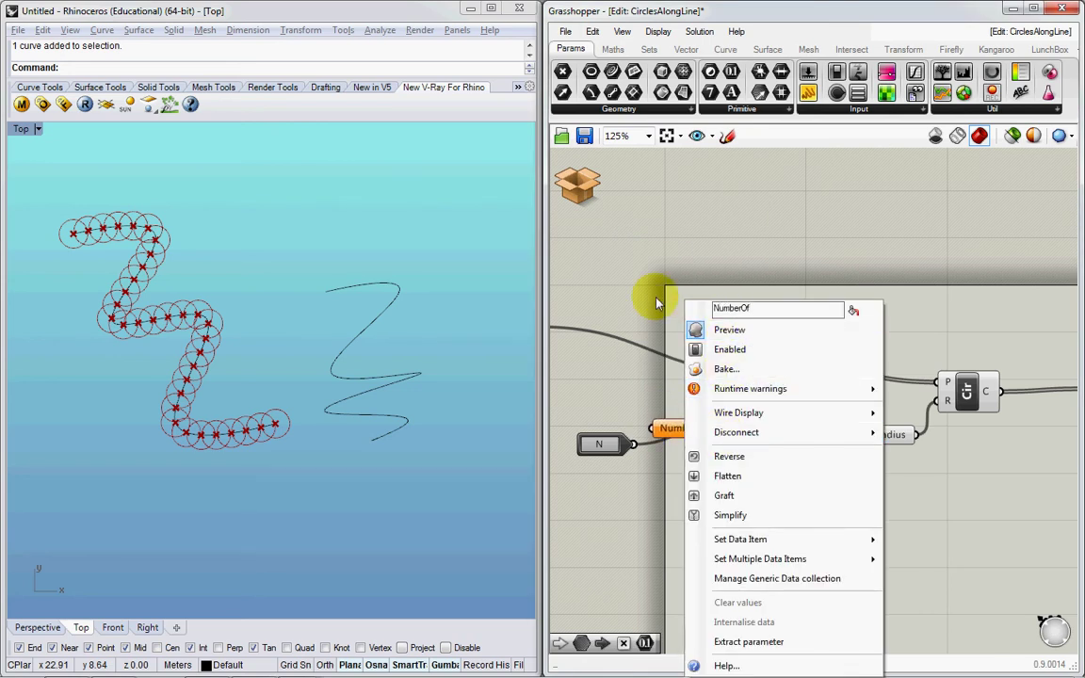
type("Divisions")
key("Return")
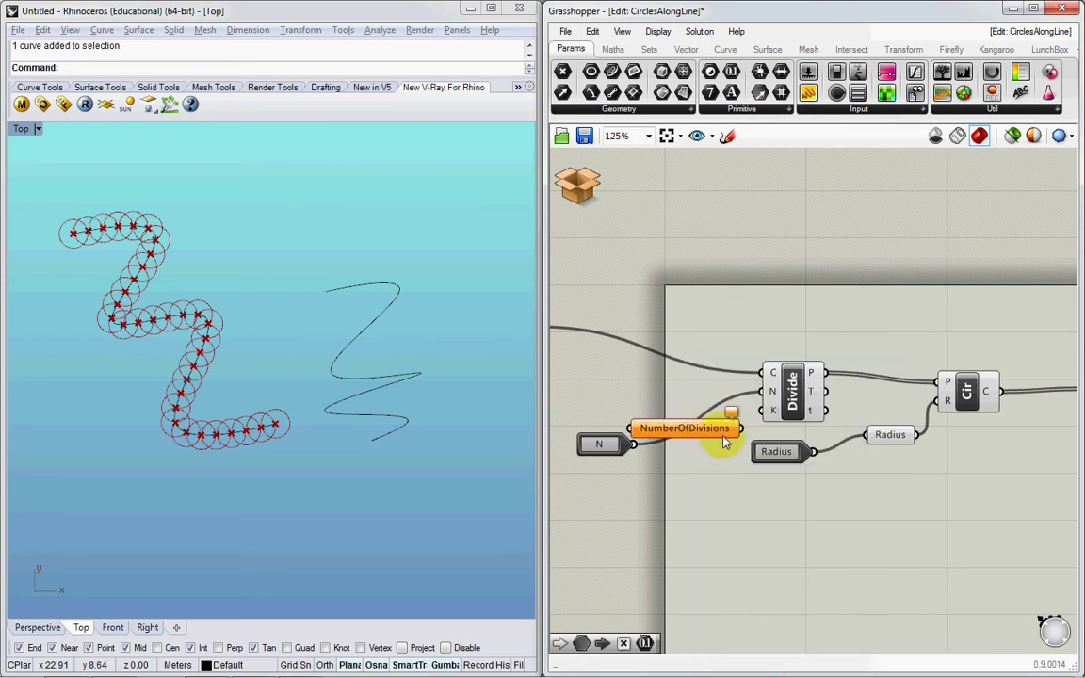
Wire the NumberOfDivisions parameter between the N cluster input and Divide's N input, and close the cluster with changes saved.
left_click_drag(741, 429, 760, 392)
right_click_drag(676, 430, 810, 461)
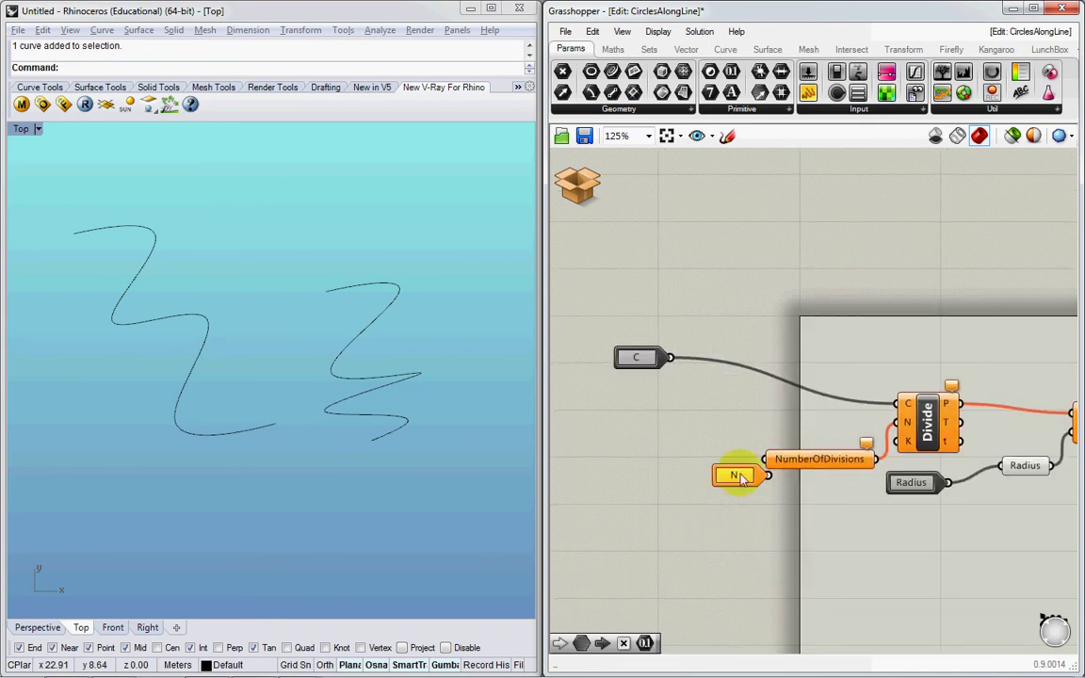
left_click_drag(740, 477, 705, 476)
left_click_drag(776, 461, 672, 453)
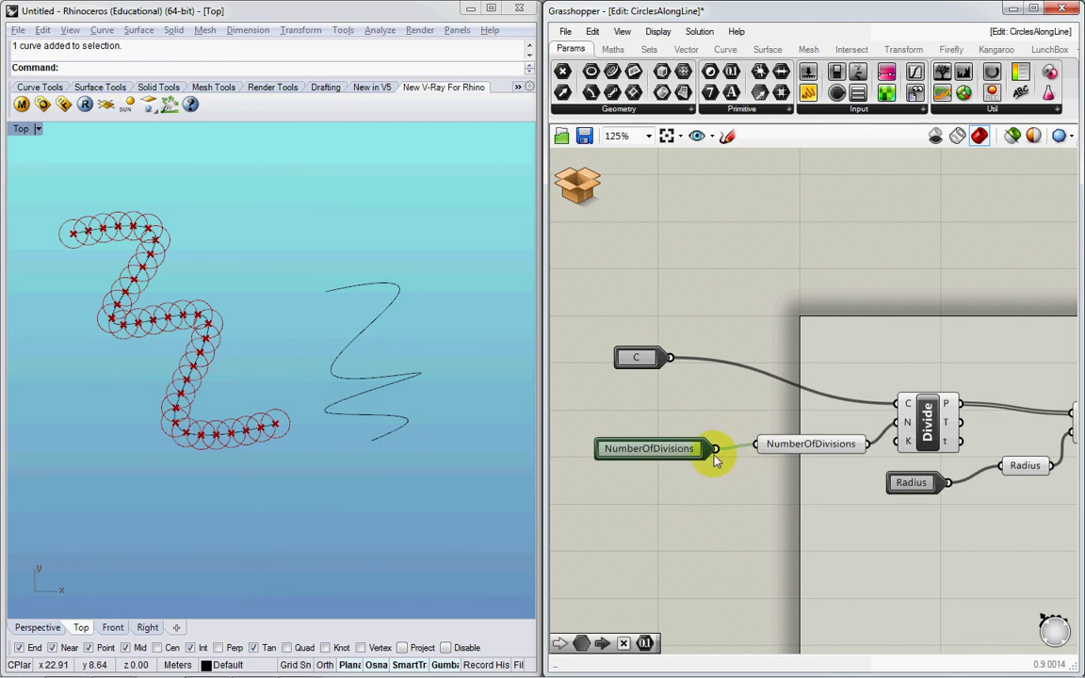
left_click(808, 444)
left_click(585, 188)
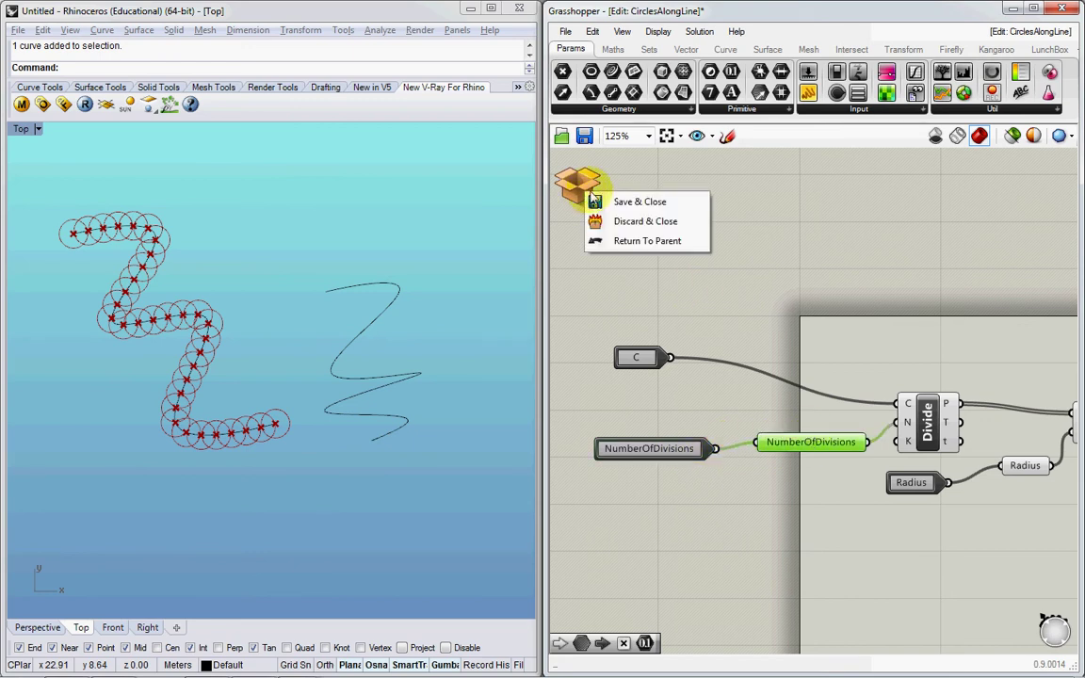
left_click(636, 201)
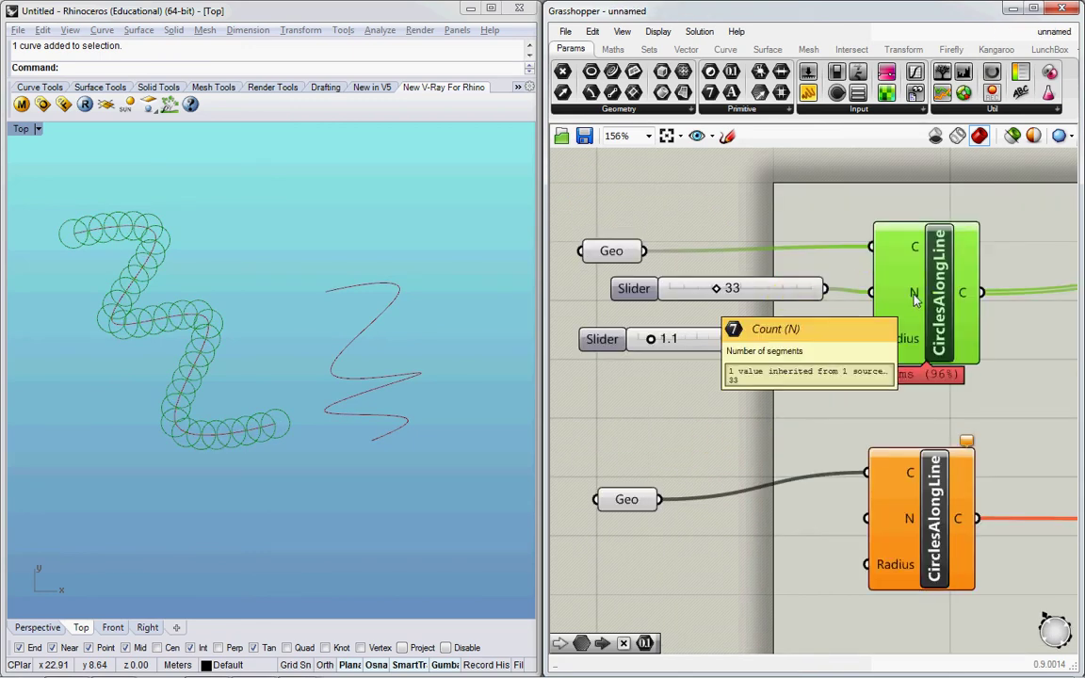
Enter the upper CirclesAlongLine cluster again and add a new Cluster Input connected to the NumberOfDivisions parameter.
double_click(913, 298)
double_click(734, 477)
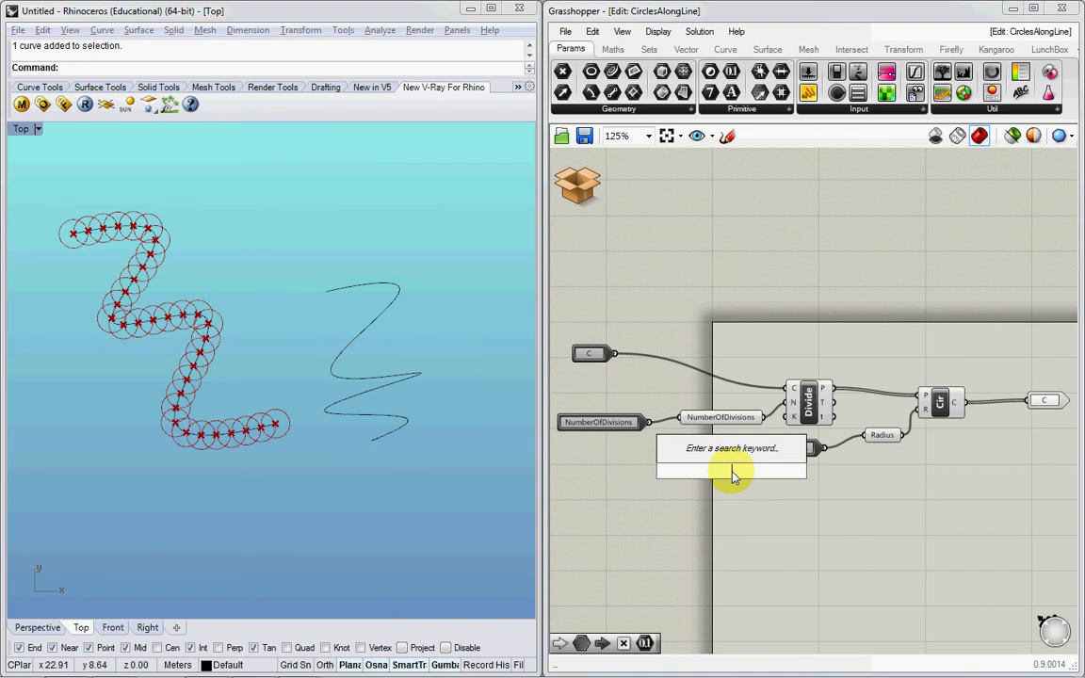
type("input")
left_click(720, 460)
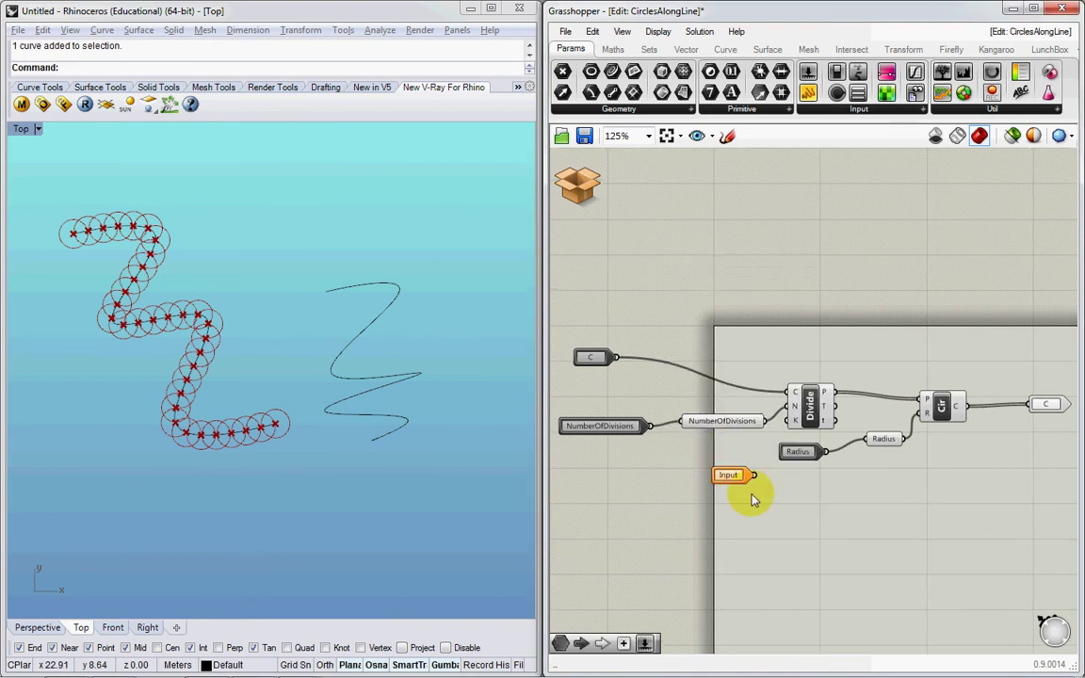
scroll(752, 493, "up", 3)
left_click_drag(797, 514, 738, 427)
right_click_drag(707, 442, 797, 463)
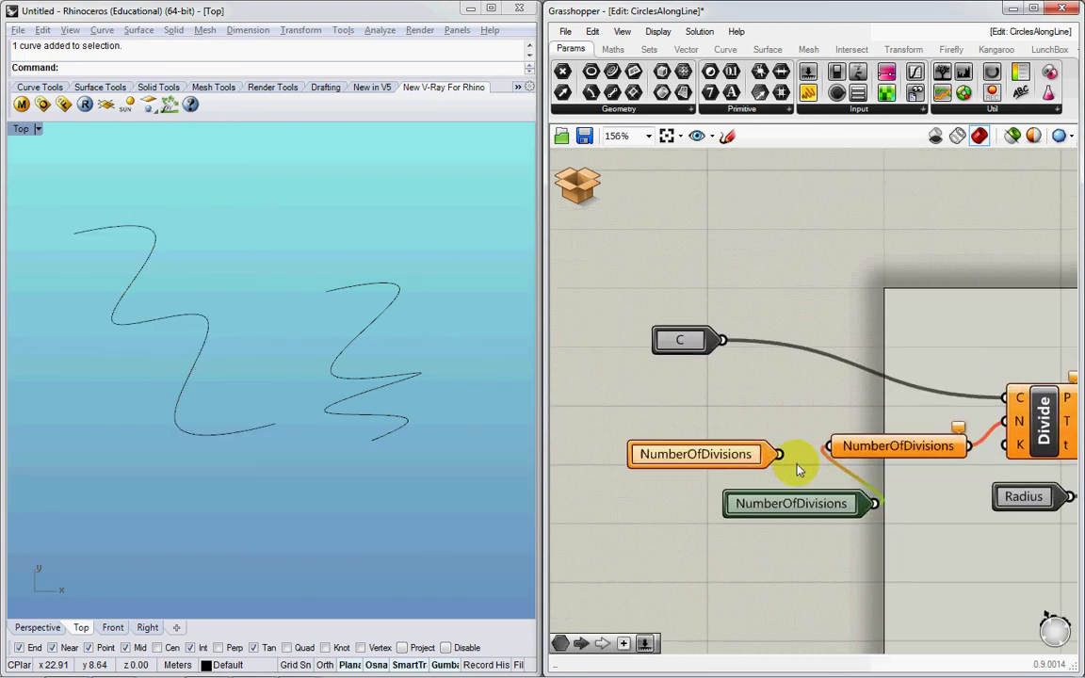
Replace the old count cluster input with the new one in its place, and close the cluster with changes saved.
left_click(749, 451)
key("Delete")
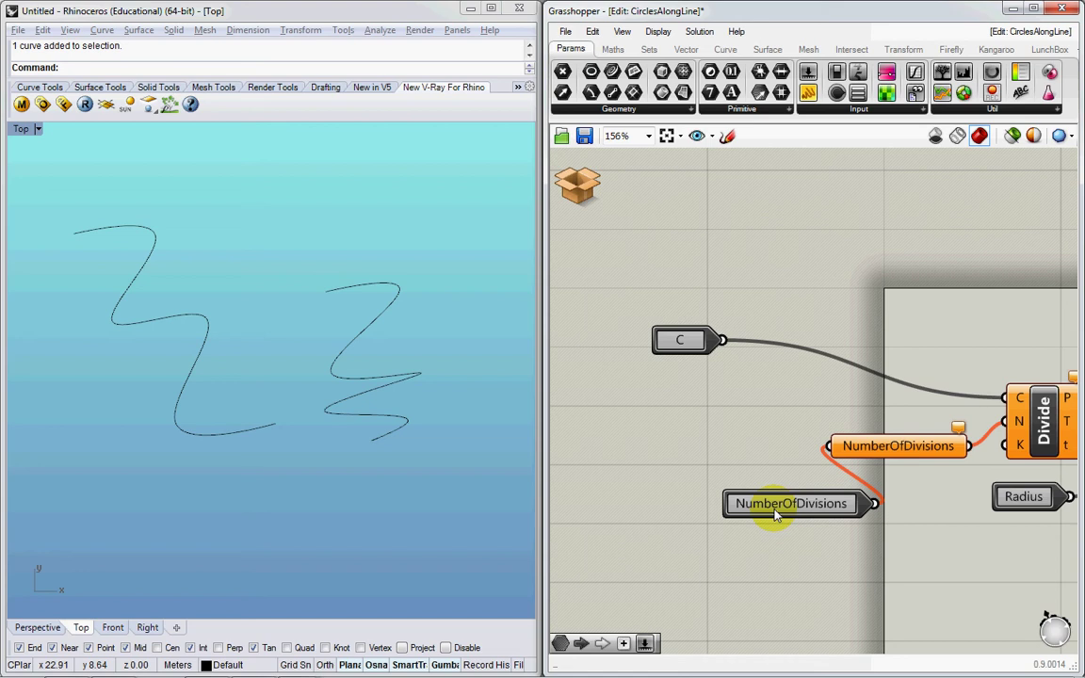
left_click_drag(775, 514, 682, 452)
left_click(578, 185)
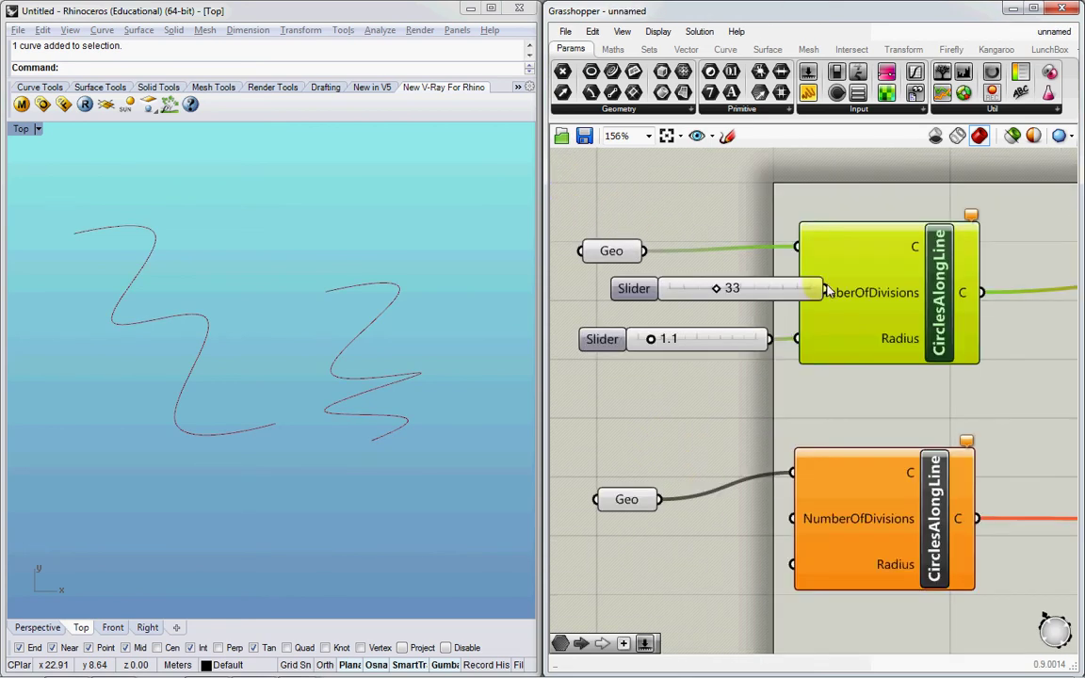
Move the 33 count slider away from the widened upper cluster so its NumberOfDivisions input label is uncovered.
left_click_drag(780, 289, 702, 284)
left_click_drag(796, 293, 748, 290)
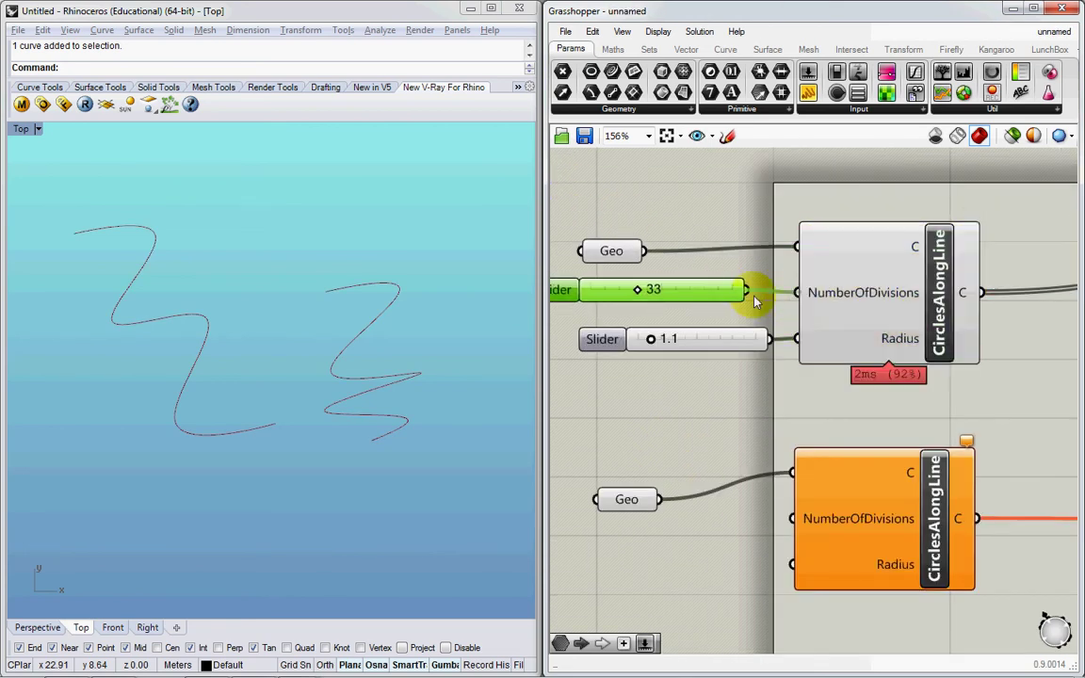
scroll(800, 311, "down", 2)
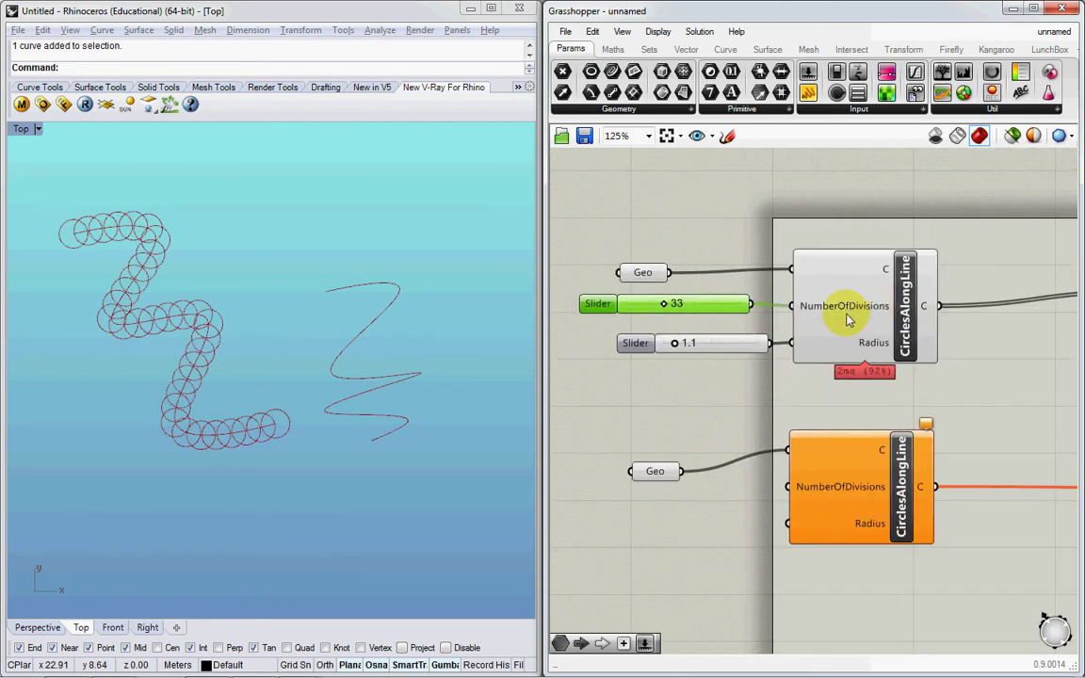
scroll(845, 320, "up", 1)
scroll(903, 306, "down", 1)
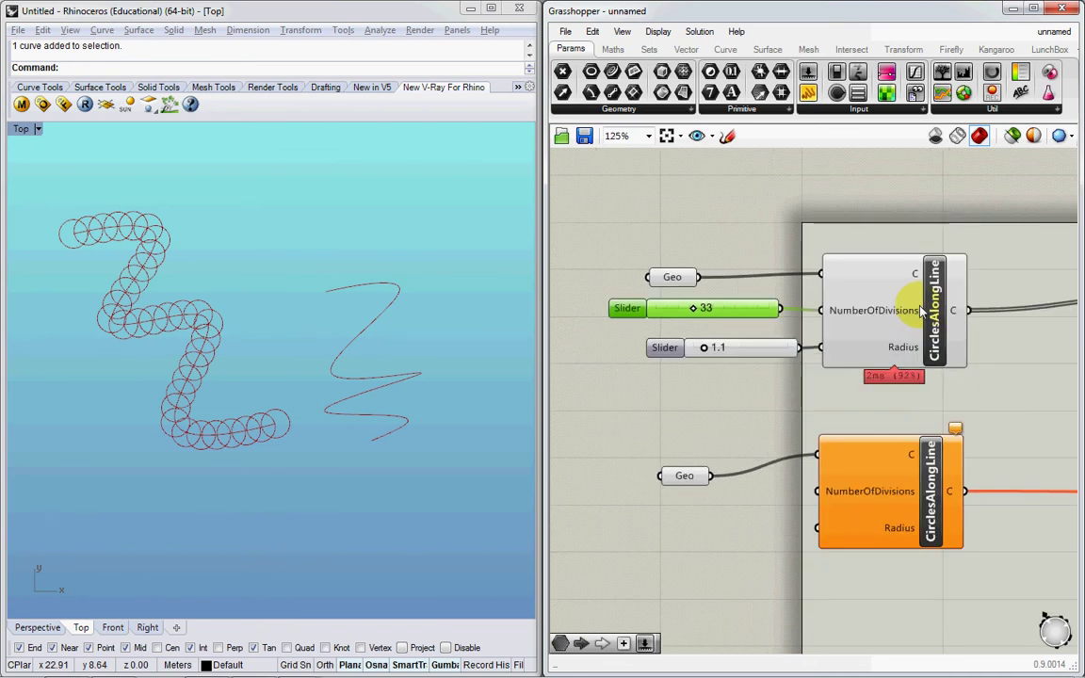
Inside the upper cluster, add a Data parameter named InputLine and connect it to Divide's C input.
double_click(934, 316)
scroll(763, 328, "down", 2)
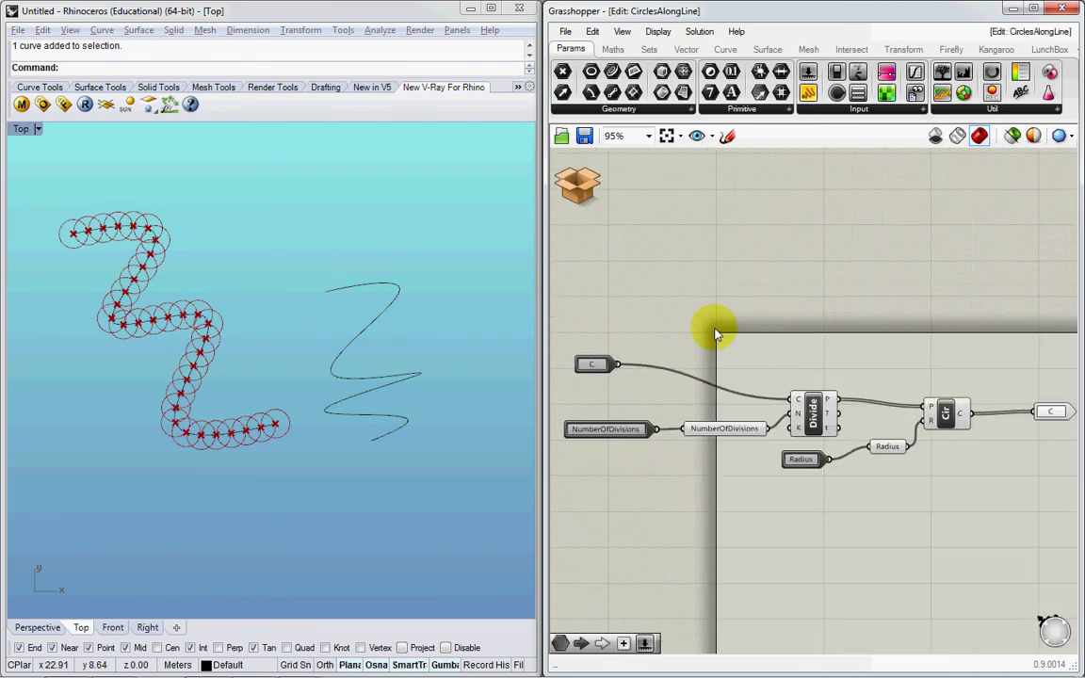
double_click(716, 327)
type("data")
left_click(674, 311)
right_click(709, 323)
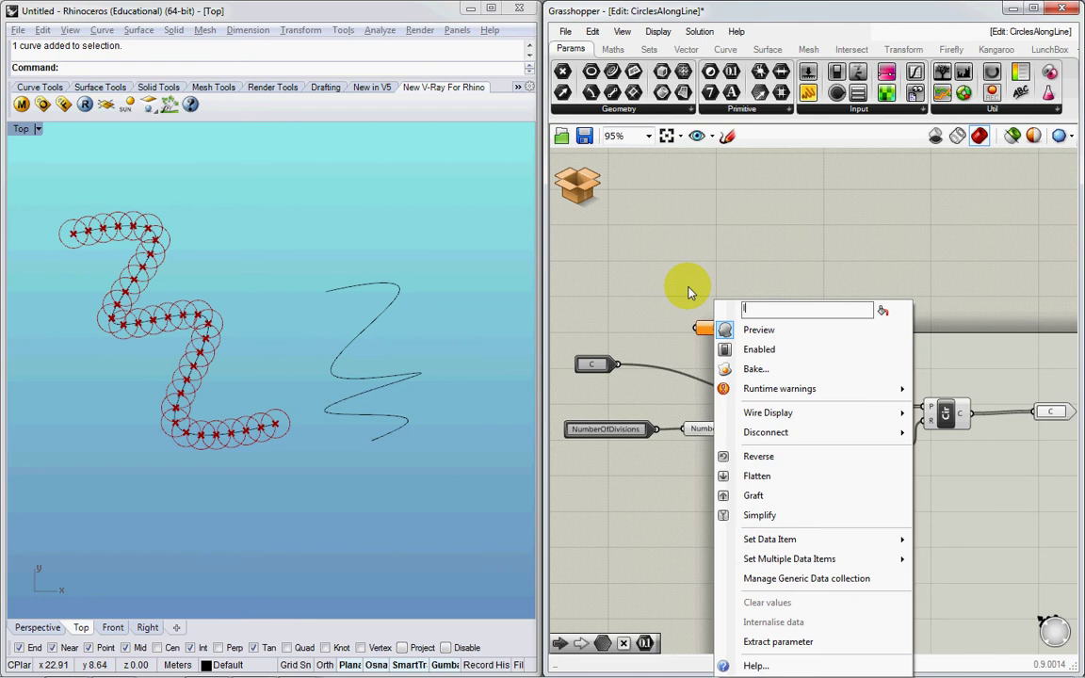
type("InputLine")
key("Return")
left_click_drag(721, 331, 723, 386)
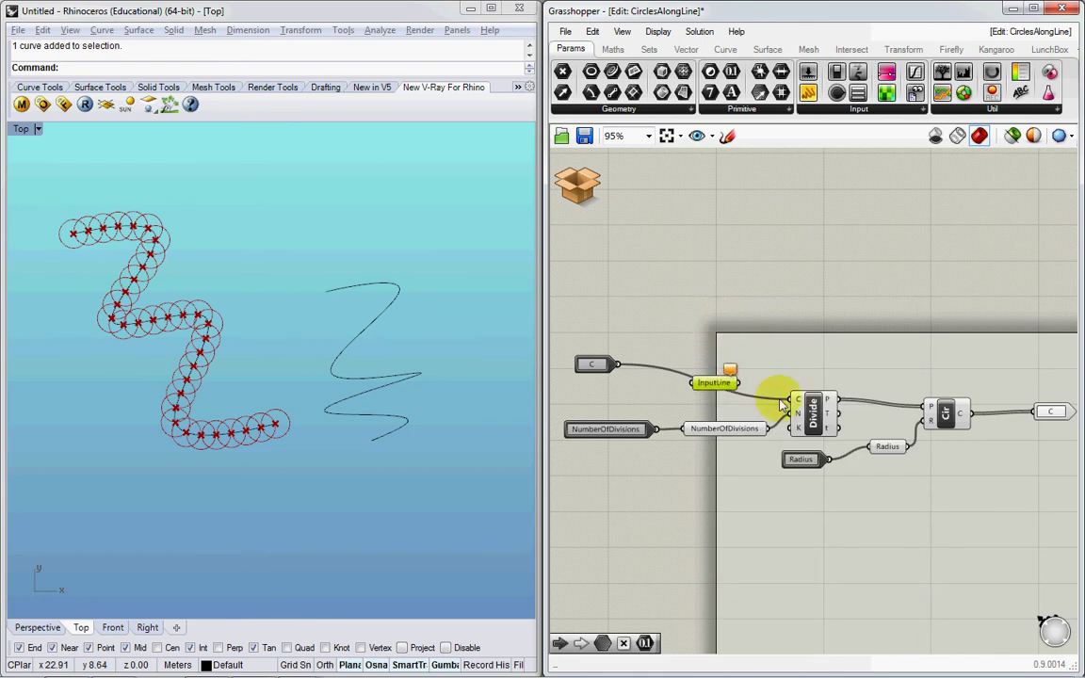
left_click_drag(790, 399, 740, 384)
Replace the C cluster input with a new Cluster Input connected to the InputLine parameter.
double_click(673, 386)
type("input")
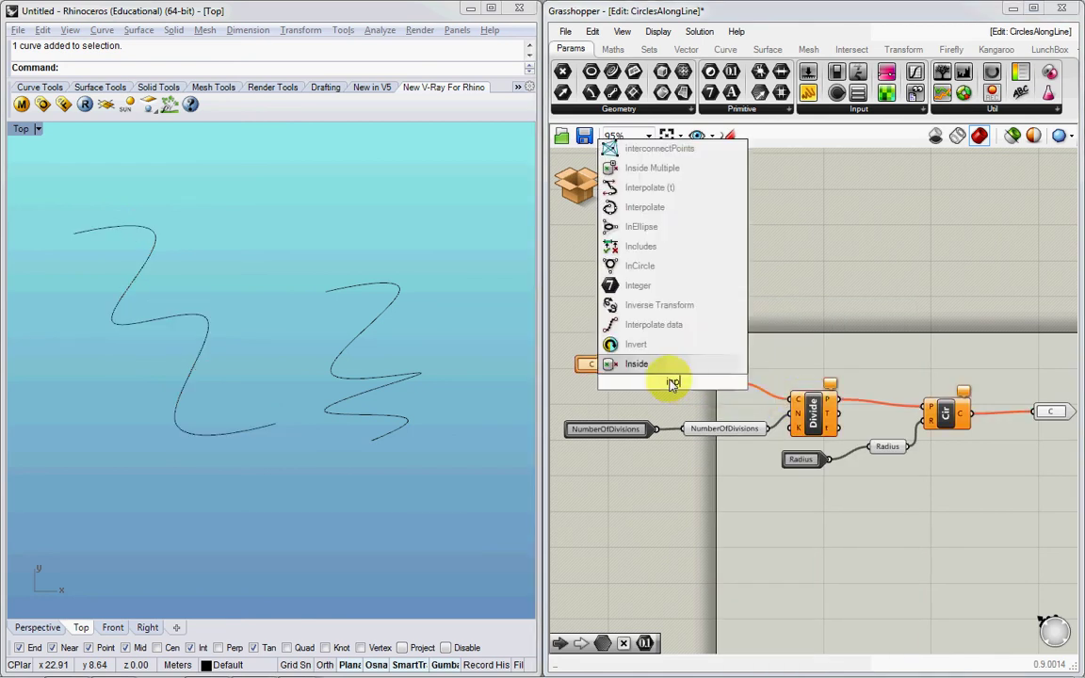
key("Return")
left_click_drag(664, 388, 692, 382)
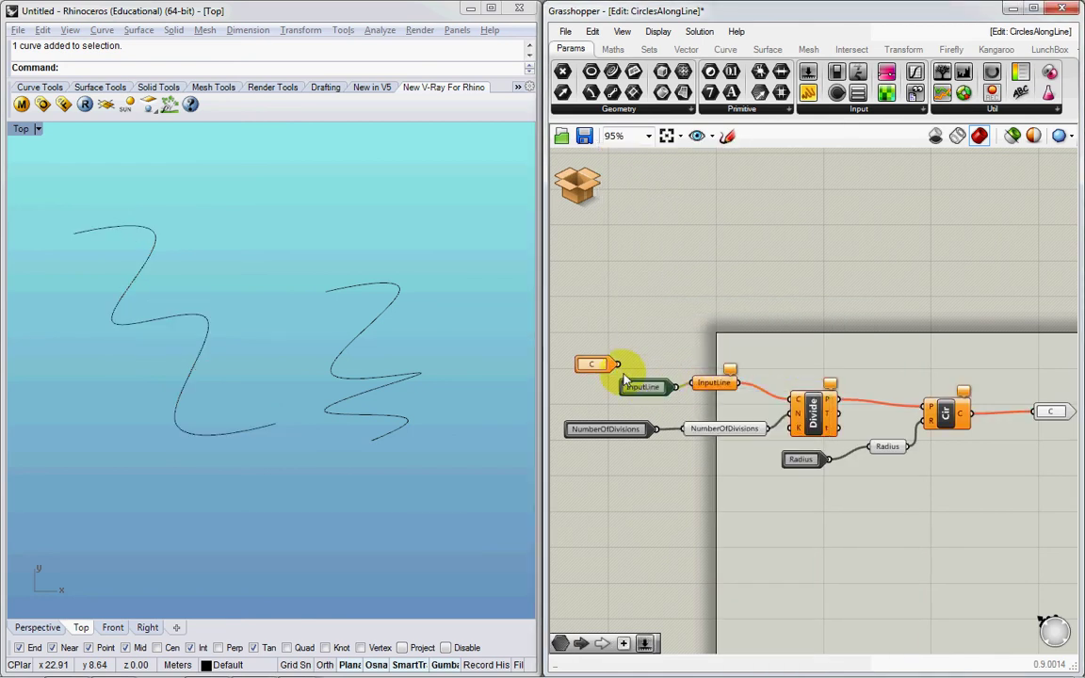
left_click(582, 373)
key("Delete")
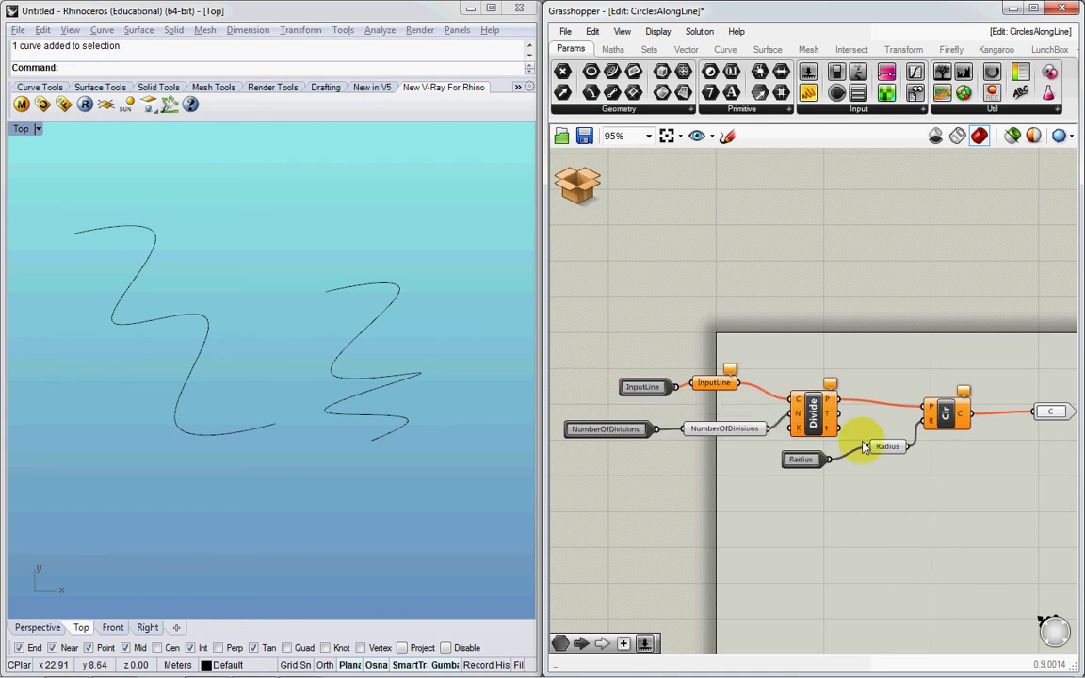
Add a Data parameter named OutputCircles after the Cir component and connect Cir's C output to it.
right_click_drag(972, 439, 781, 456)
scroll(801, 458, "up", 2)
double_click(804, 457)
type("data")
left_click(750, 440)
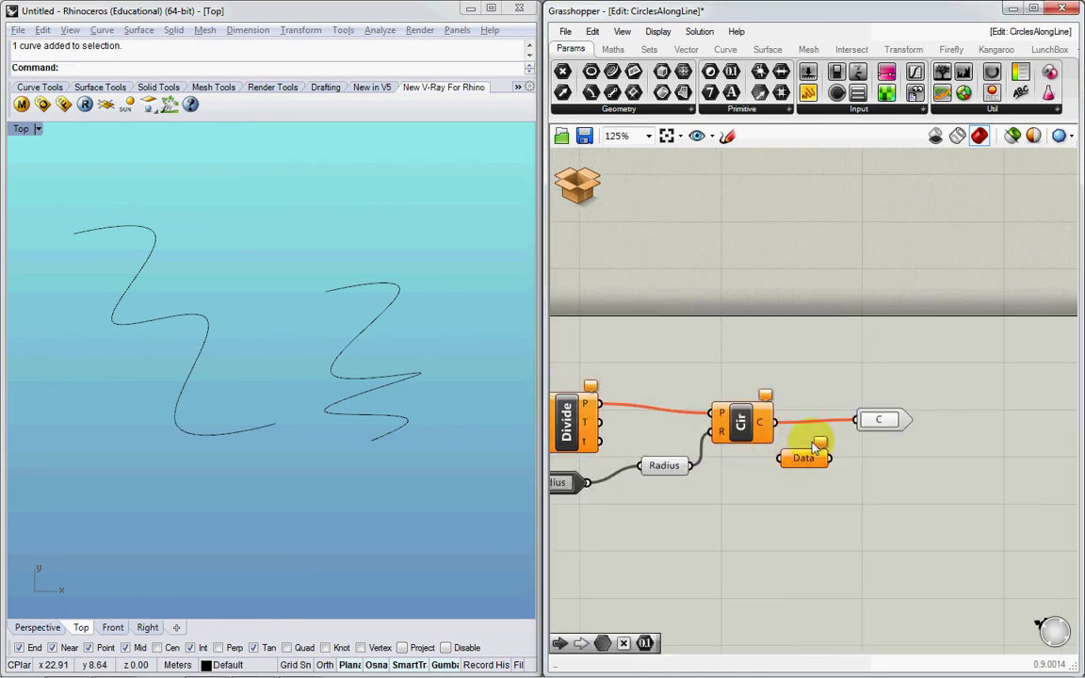
right_click(806, 450)
type("OutputCircles")
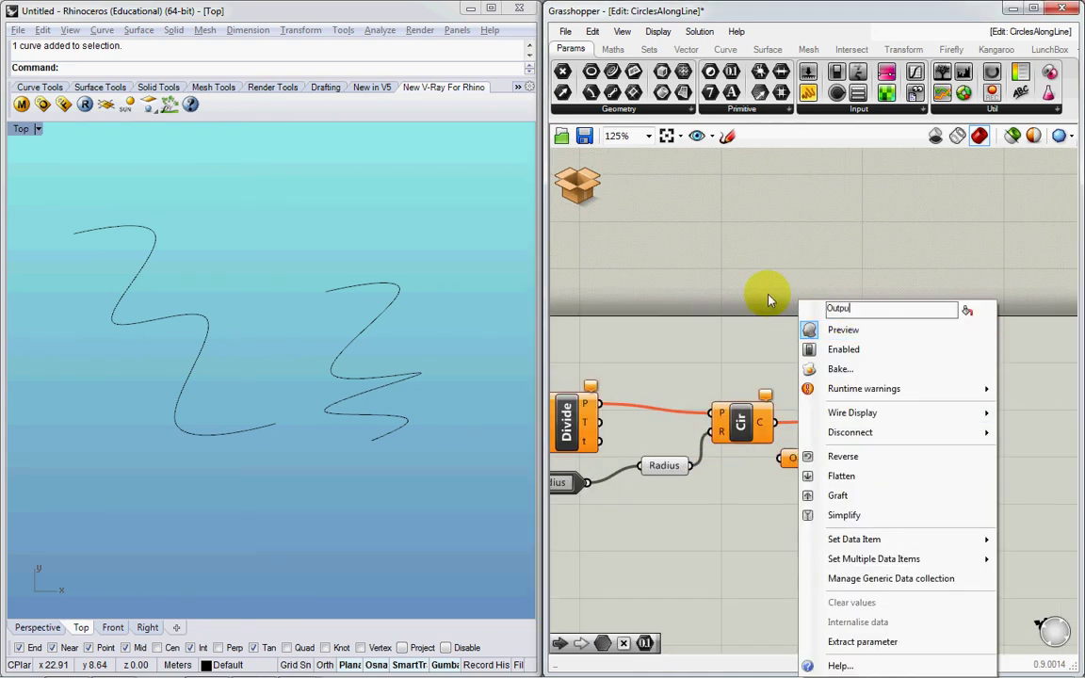
key("Return")
left_click_drag(774, 422, 764, 458)
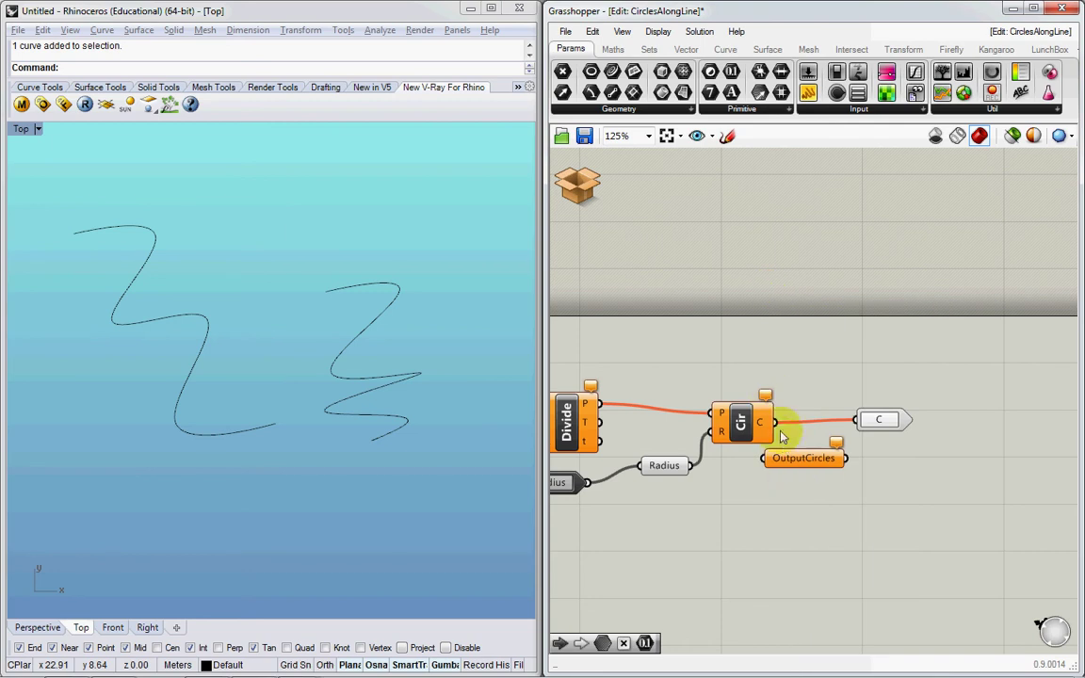
left_click_drag(833, 459, 894, 464)
Replace the C cluster output with a new Cluster Output connected to the OutputCircles parameter.
double_click(954, 468)
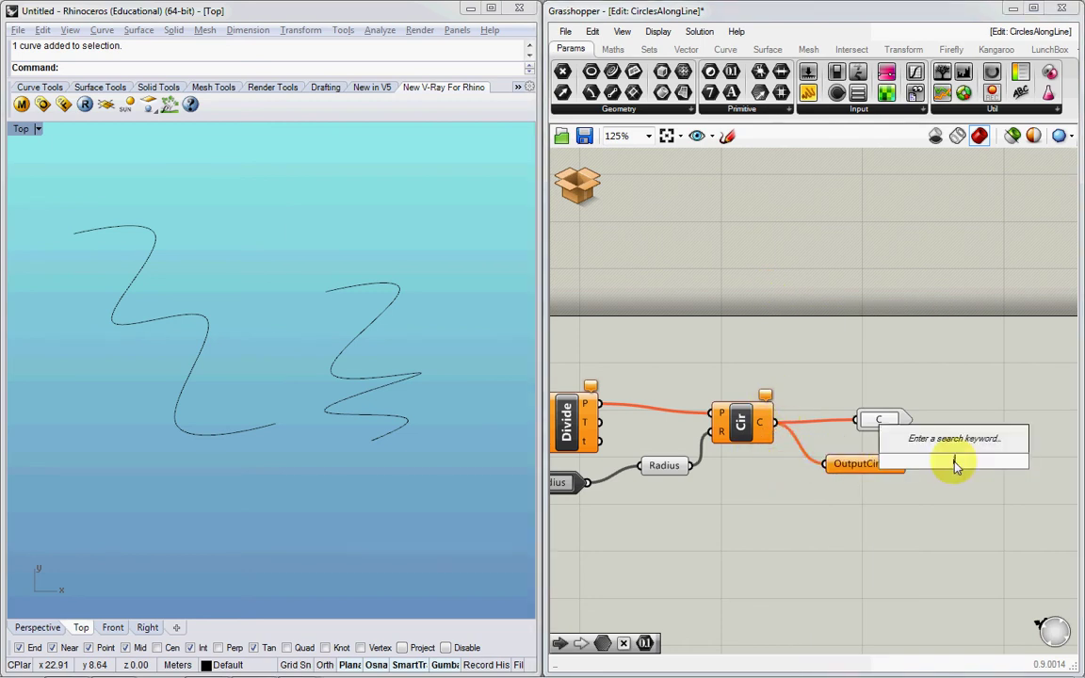
type("pil")
key("BackSpace")
key("BackSpace")
key("BackSpace")
key("BackSpace")
key("BackSpace")
key("BackSpace")
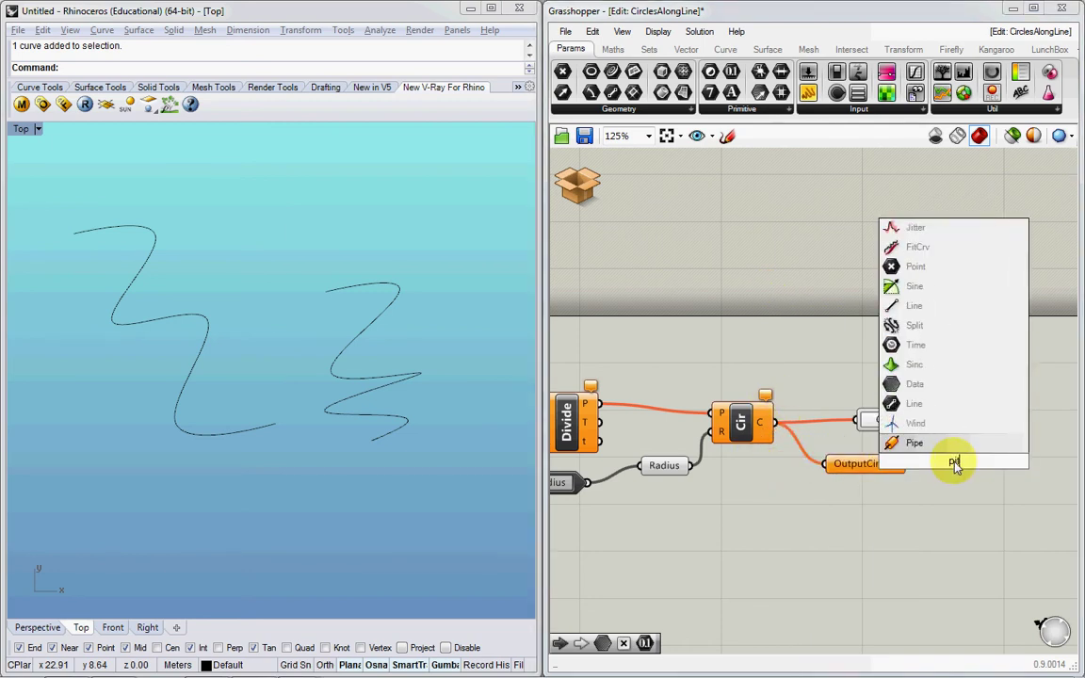
type("output")
key("Return")
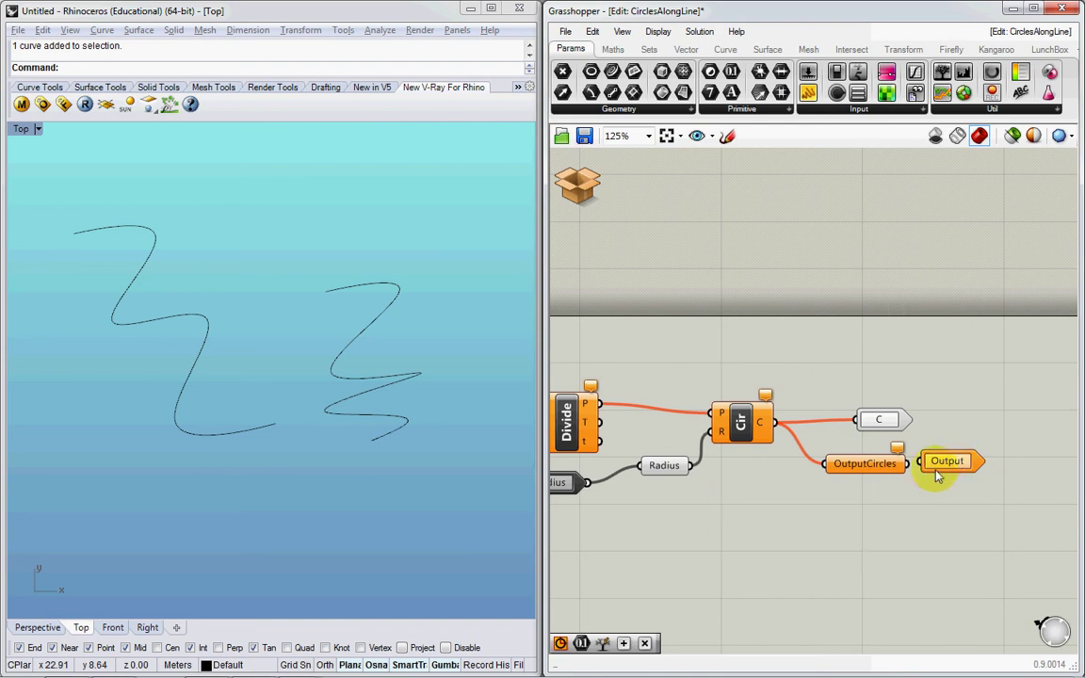
left_click_drag(920, 461, 907, 464)
left_click(878, 419)
key("Delete")
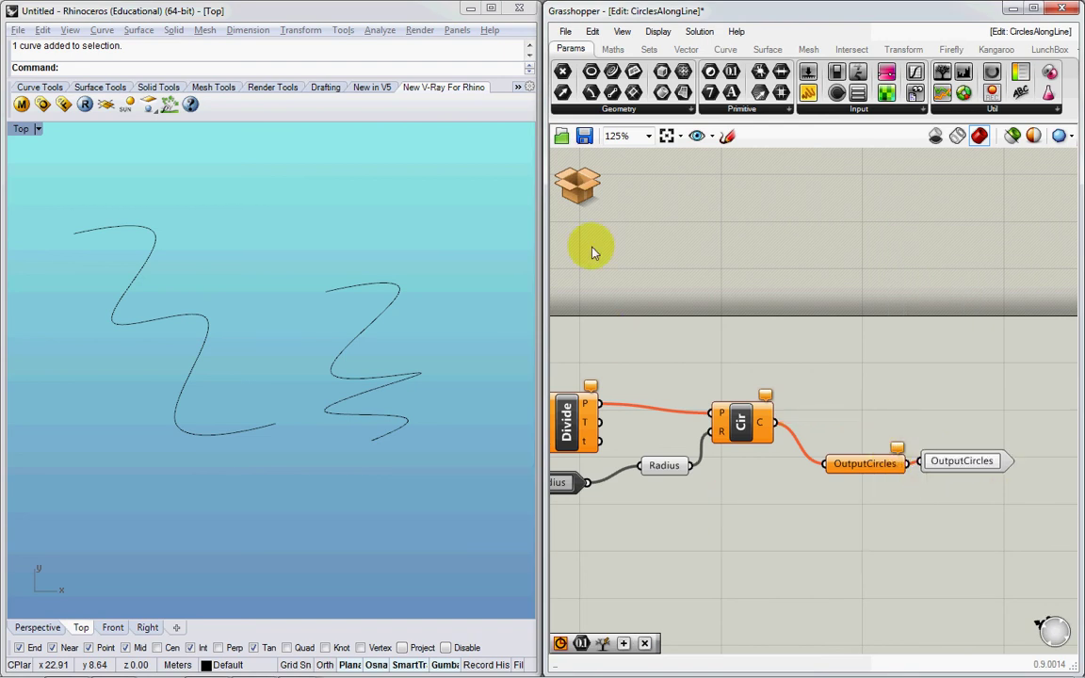
Save and close the cluster, and reconnect the upper Geo parameter to the upper cluster's InputLine input.
left_click(577, 185)
left_click(593, 198)
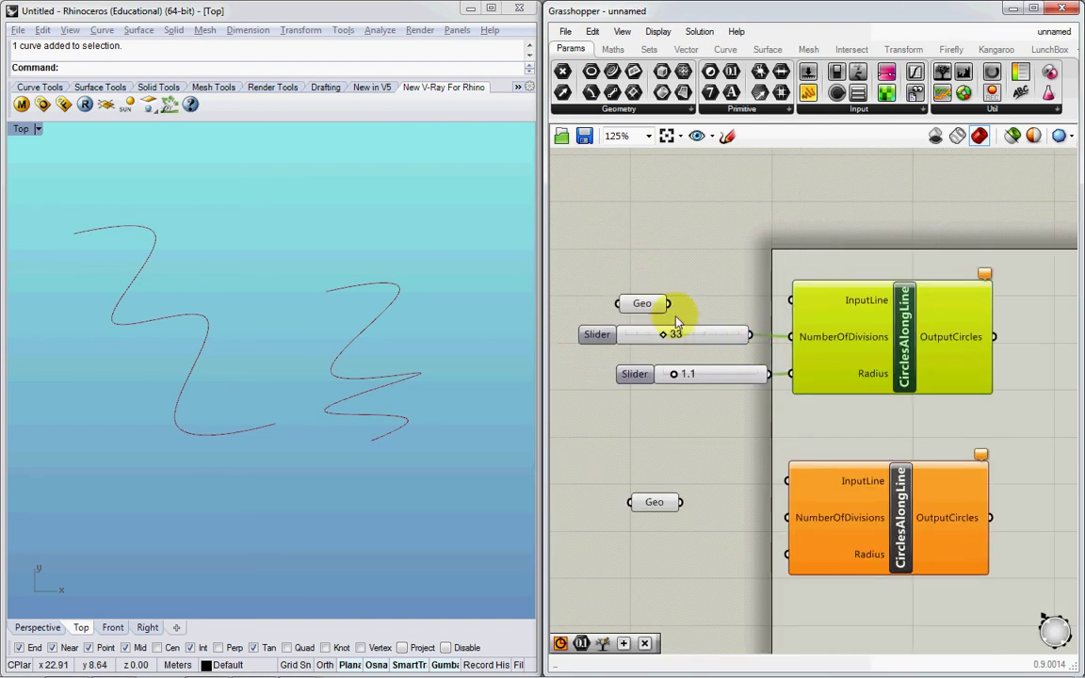
left_click_drag(668, 303, 790, 299)
Rearrange the 33 count slider and the upper Geo parameter in front of the upper cluster's inputs.
left_click(721, 341)
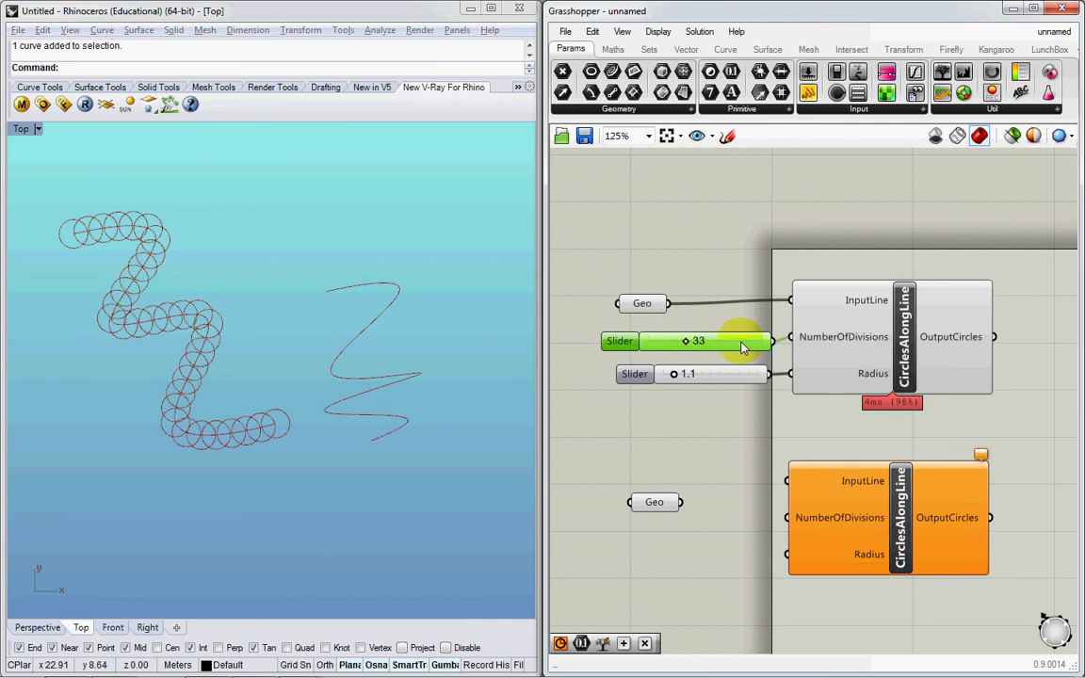
scroll(723, 350, "down", 1)
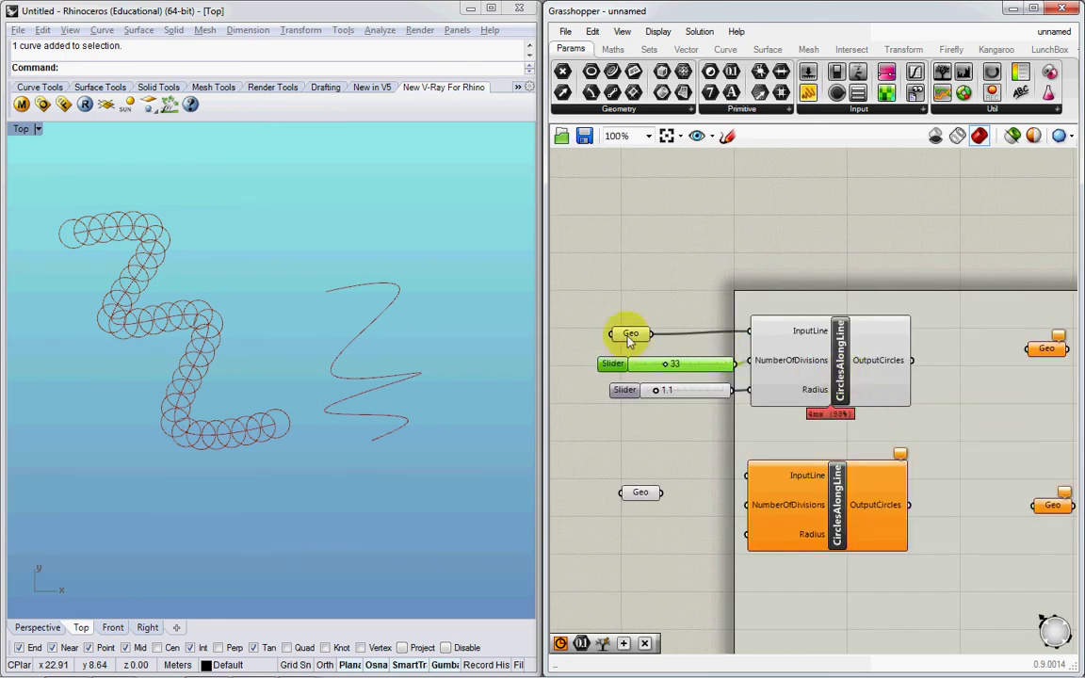
left_click_drag(629, 334, 569, 319)
scroll(810, 372, "down", 1)
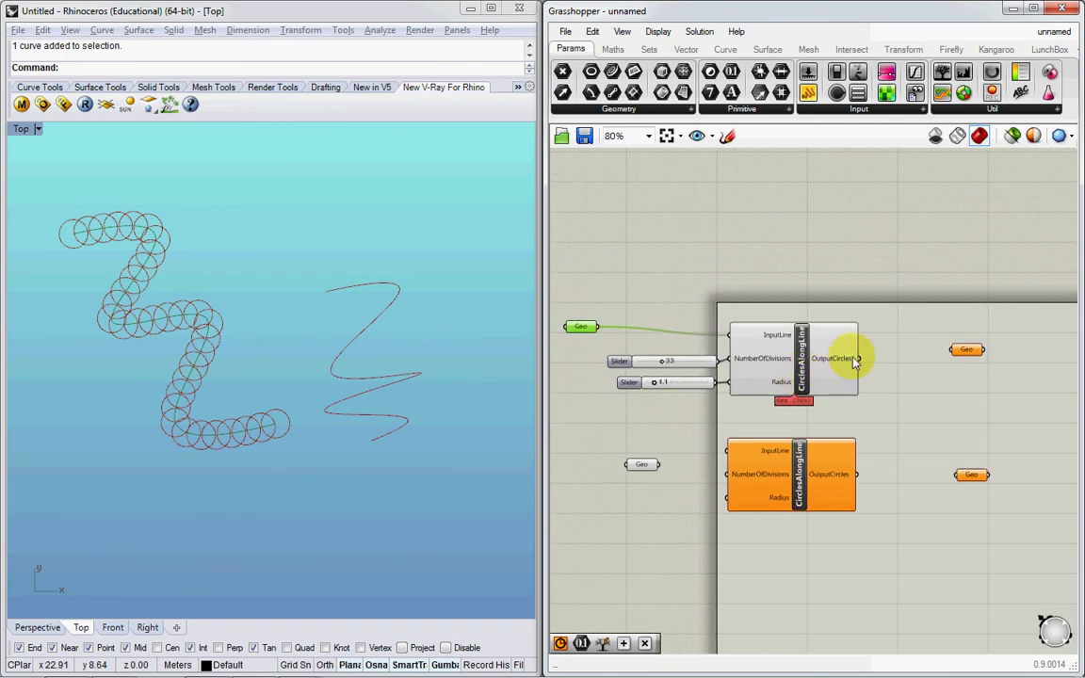
Enter the upper CirclesAlongLine cluster and move the InputLine cluster input farther from its InputLine parameter.
left_click_drag(811, 376, 833, 371)
double_click(831, 369)
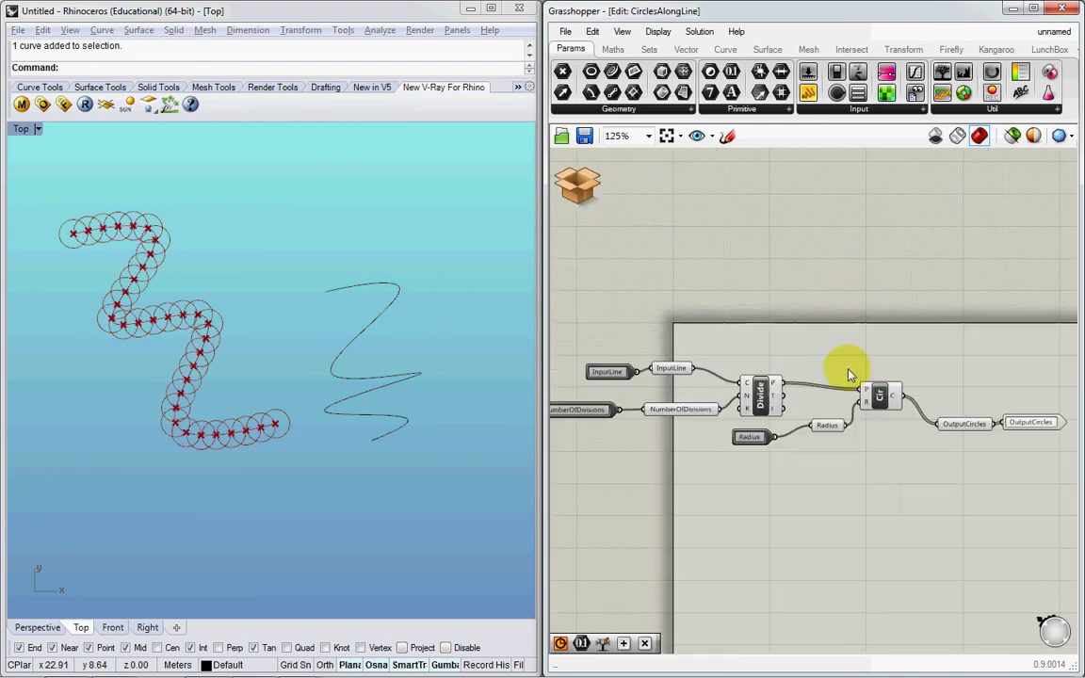
left_click_drag(625, 341, 592, 331)
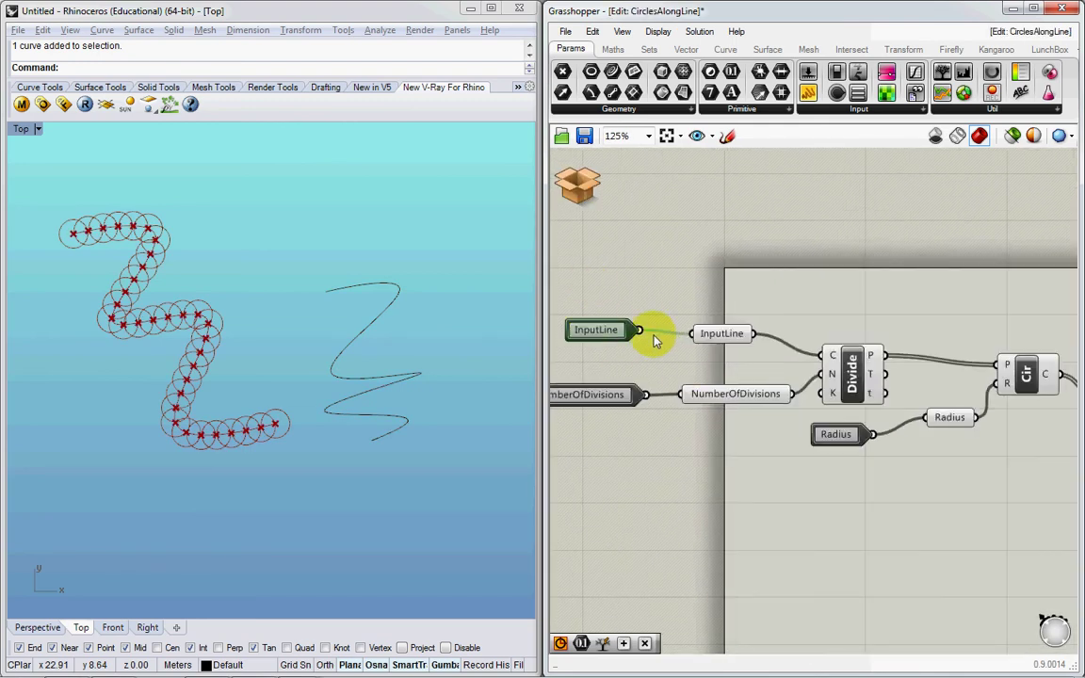
Close the cluster editor to return to the main definition and select the upper CirclesAlongLine cluster.
left_click(572, 186)
left_click(606, 200)
left_click_drag(819, 360, 825, 362)
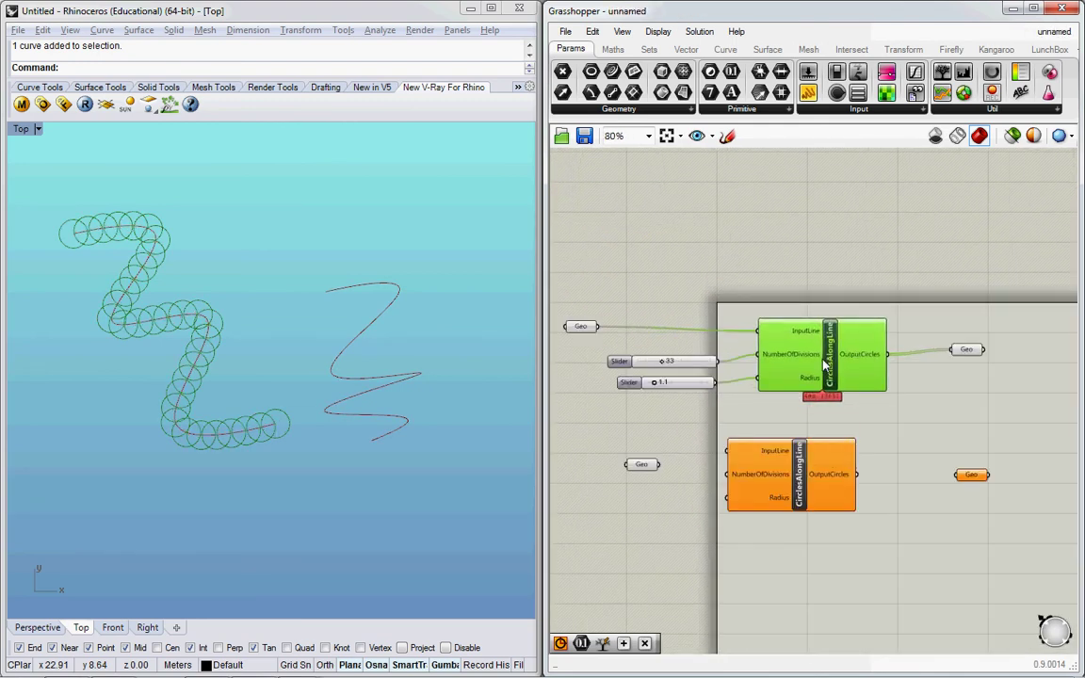
Set the NumberOfDivisions slider to 32, nudge the upper cluster slightly, and inspect its OutputCircles data.
left_click(672, 365)
left_click_drag(666, 367, 665, 364)
left_click(787, 433)
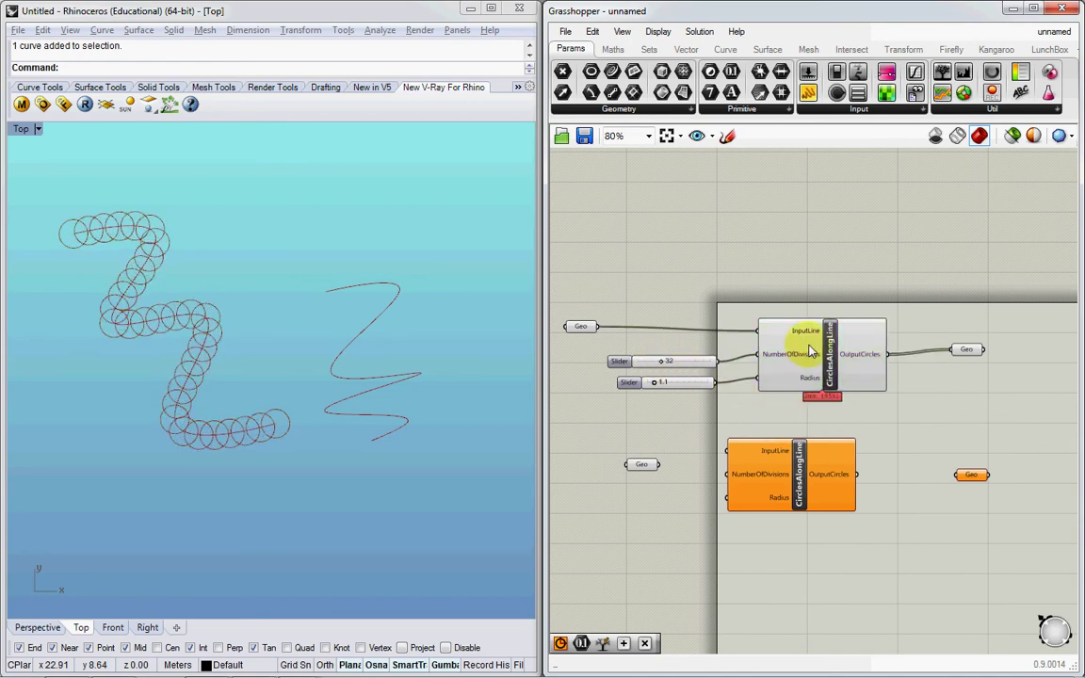
left_click_drag(822, 356, 825, 360)
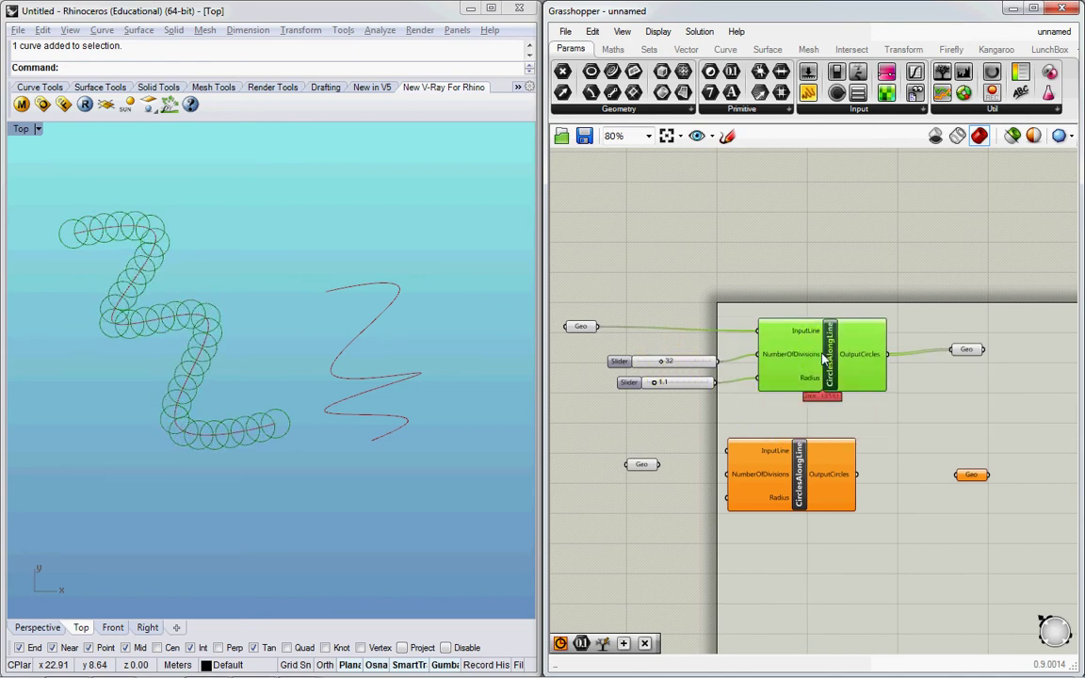
mouse_move(814, 344)
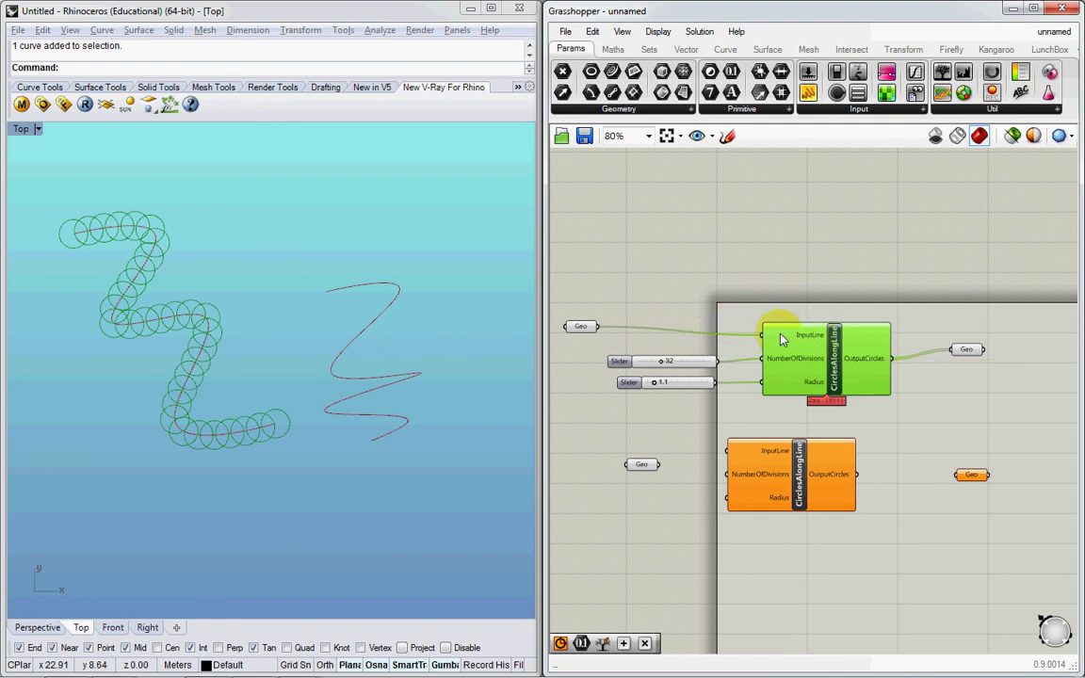
mouse_move(852, 367)
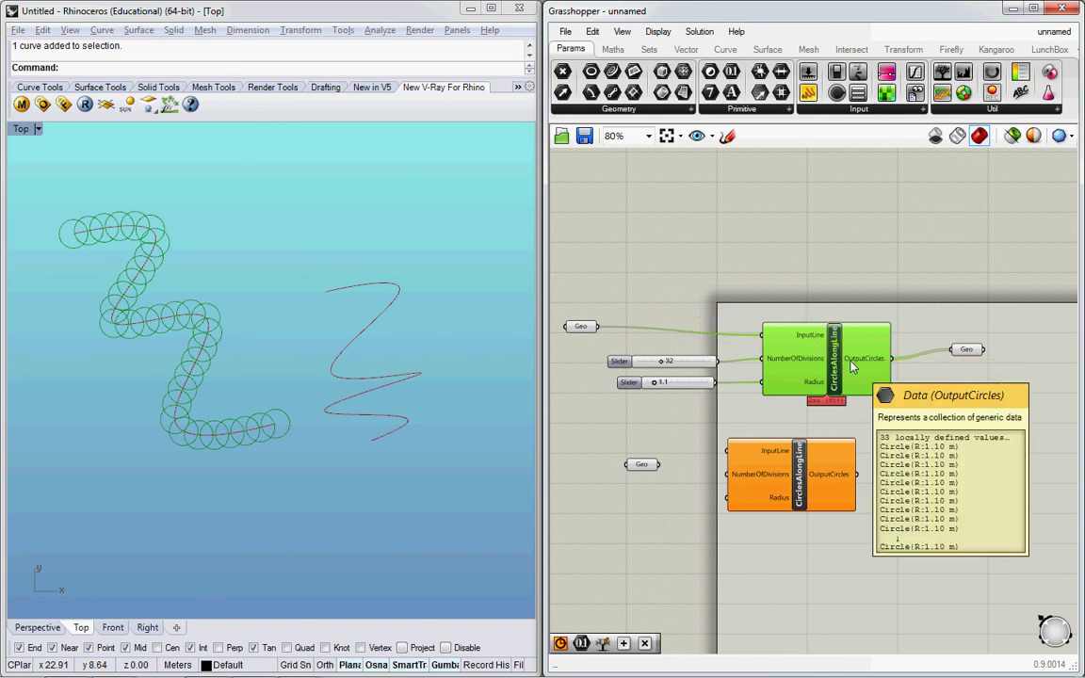
Chain a copy of the upper cluster after it, fed by its OutputCircles, and delete the upper output Geo parameter.
left_click_drag(824, 376, 997, 424)
right_click_drag(975, 398, 874, 402)
left_click_drag(862, 402, 902, 417)
left_click_drag(810, 377, 865, 355)
key("Delete")
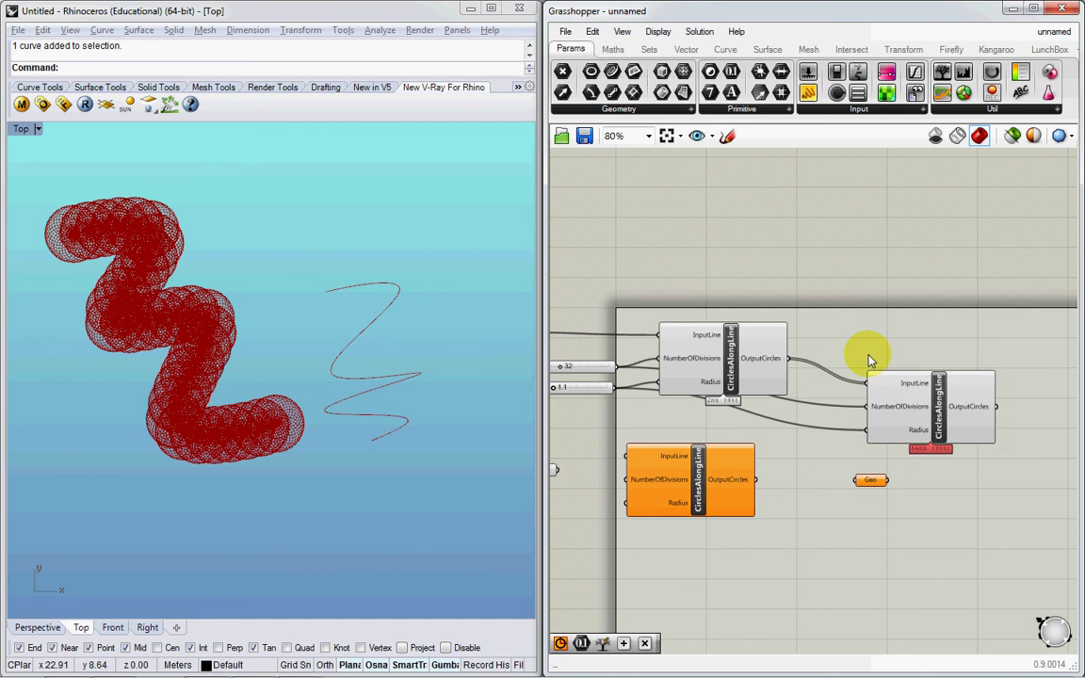
Move the two sliders lower in front of the clusters and examine the nested circles up close.
left_click_drag(635, 355, 634, 350)
left_click_drag(640, 356, 638, 388)
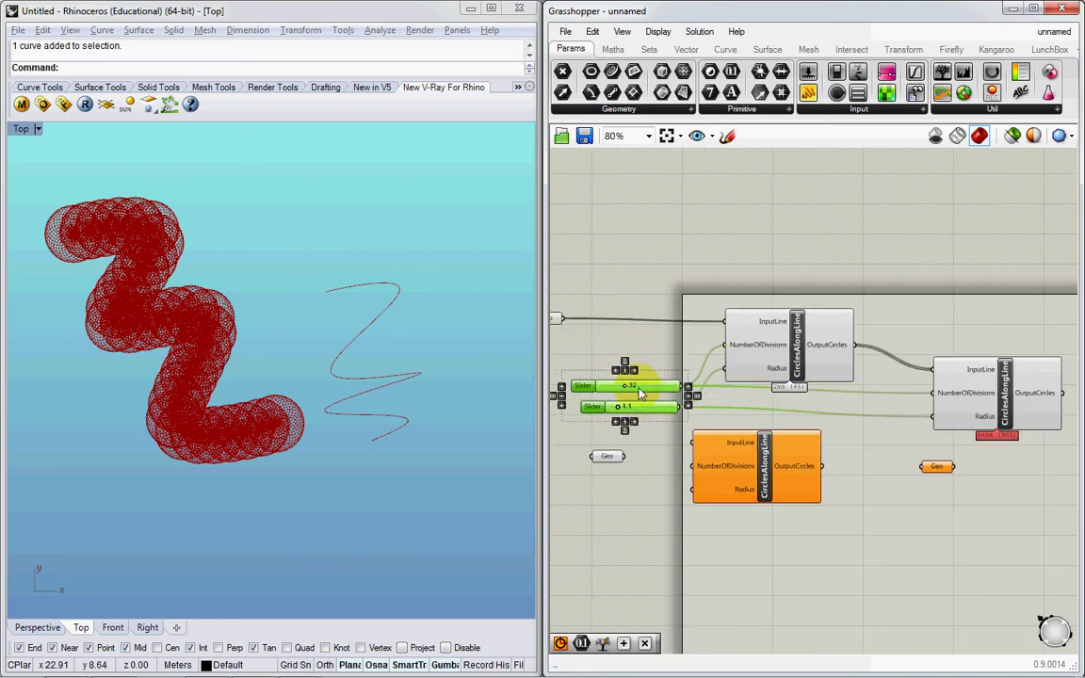
left_click(645, 318)
scroll(154, 215, "up", 10)
right_click_drag(80, 287, 177, 400)
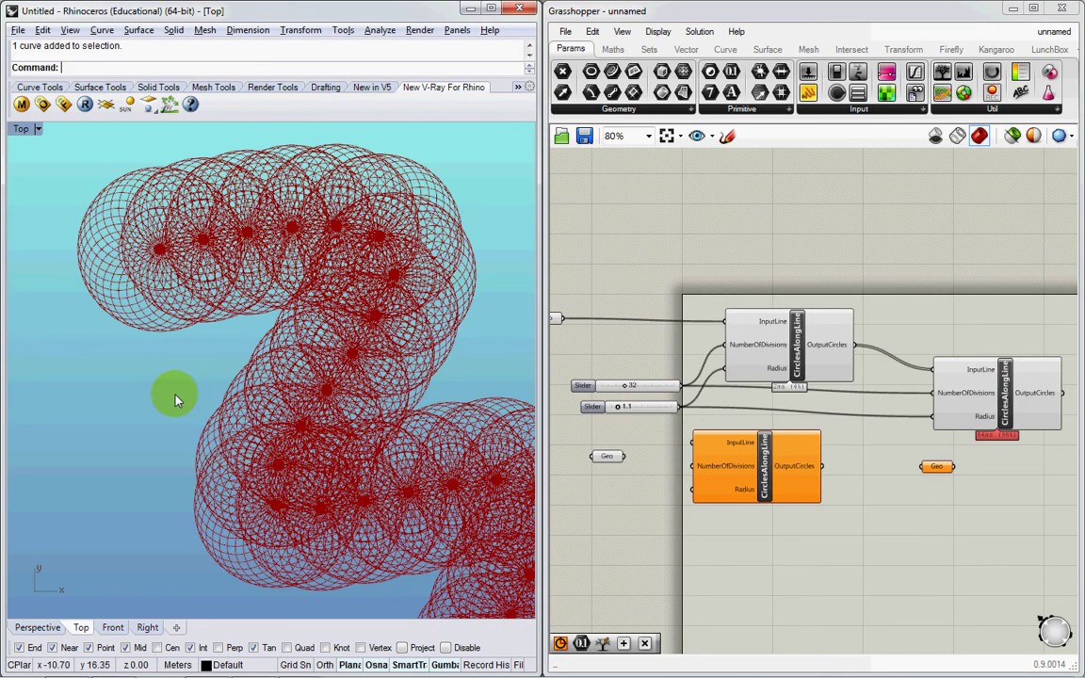
Hide the second cluster's preview and select the first cluster to examine its circles alone.
left_click(822, 366)
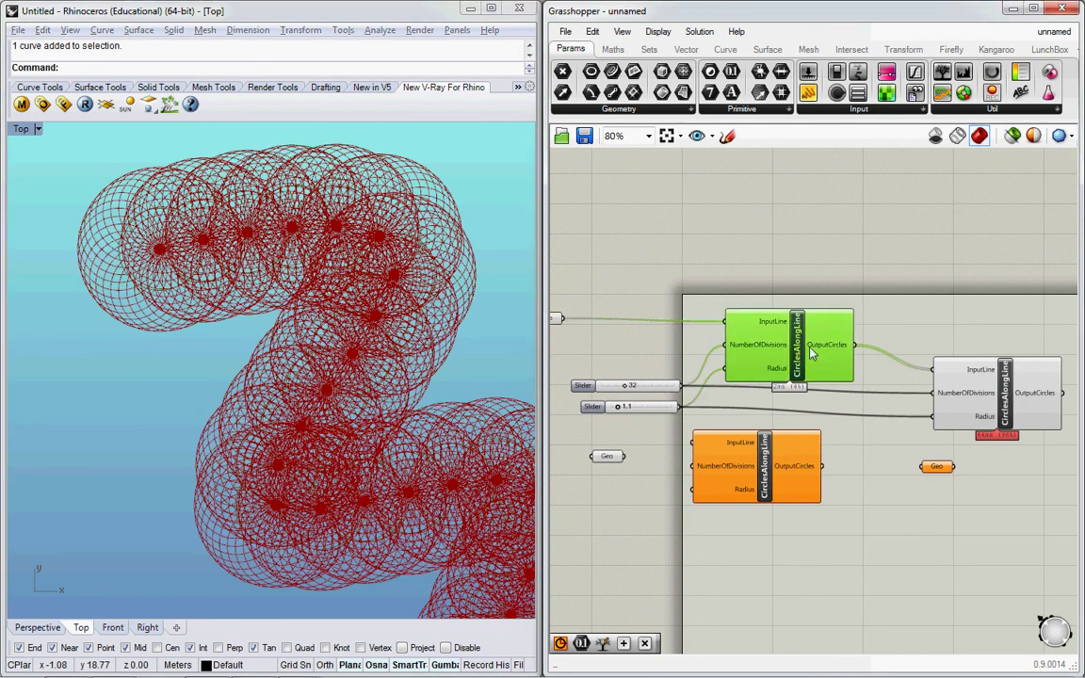
left_click(1015, 369)
middle_click(1012, 372)
left_click(1049, 337)
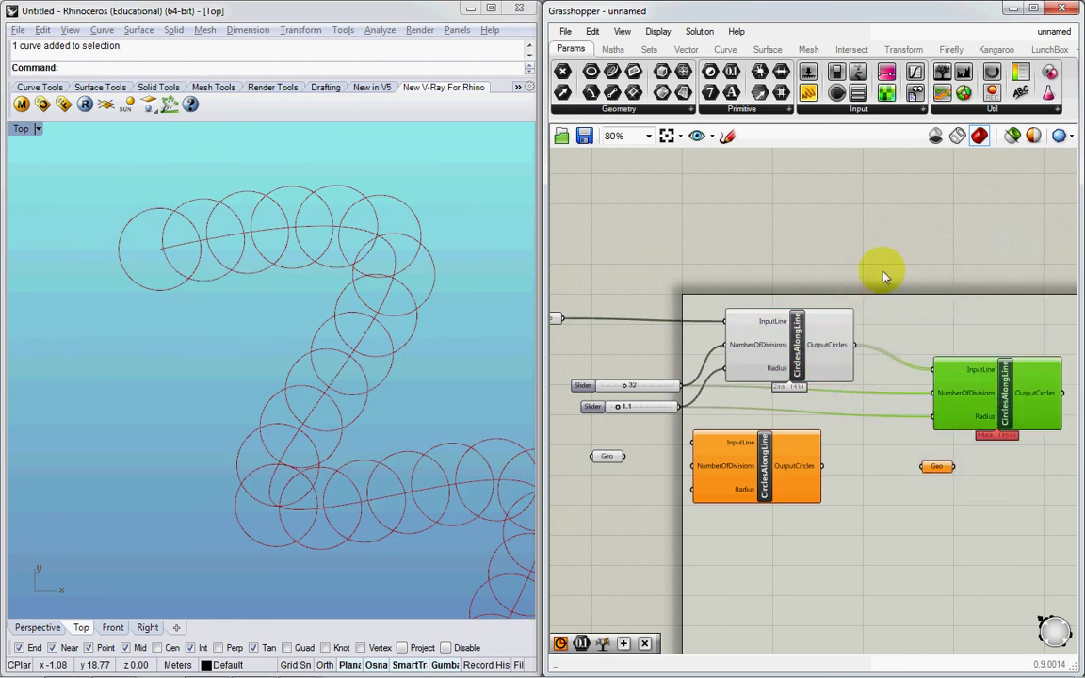
left_click(882, 274)
left_click(797, 368)
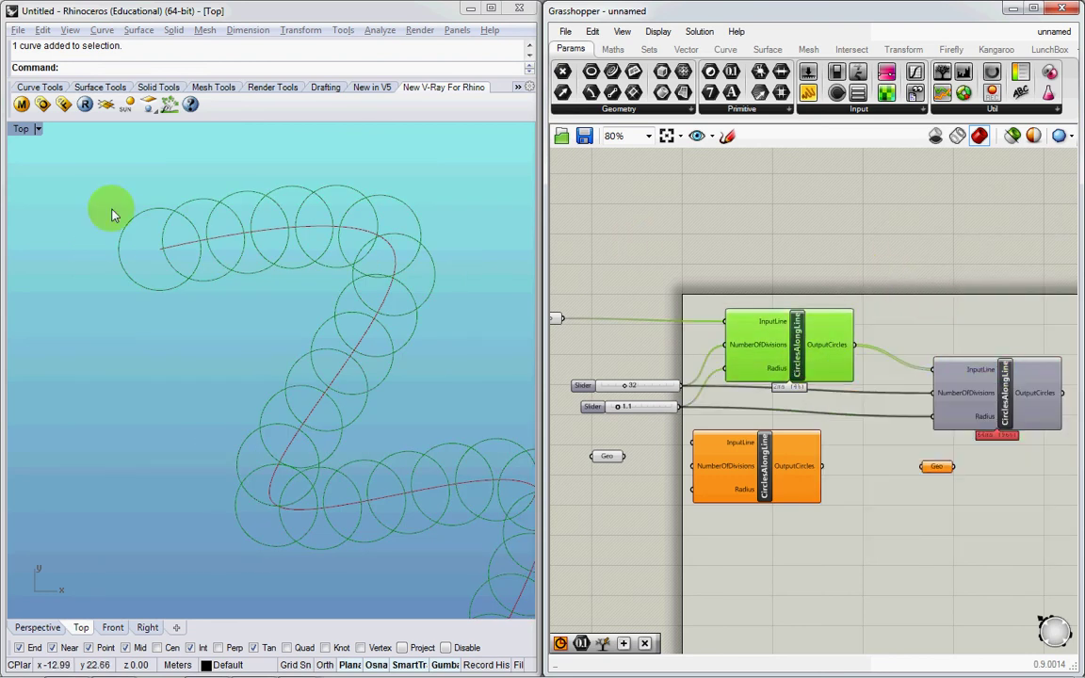
Turn the second cluster's preview back on and clear the selection.
left_click(968, 396)
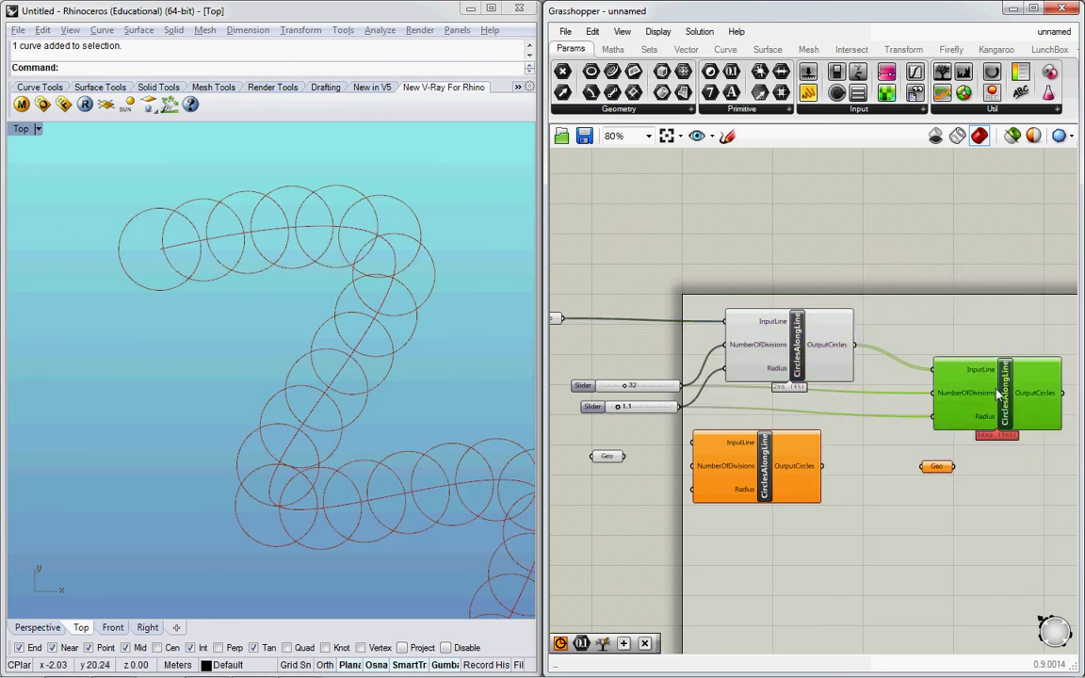
middle_click(993, 384)
left_click(1025, 358)
left_click(791, 221)
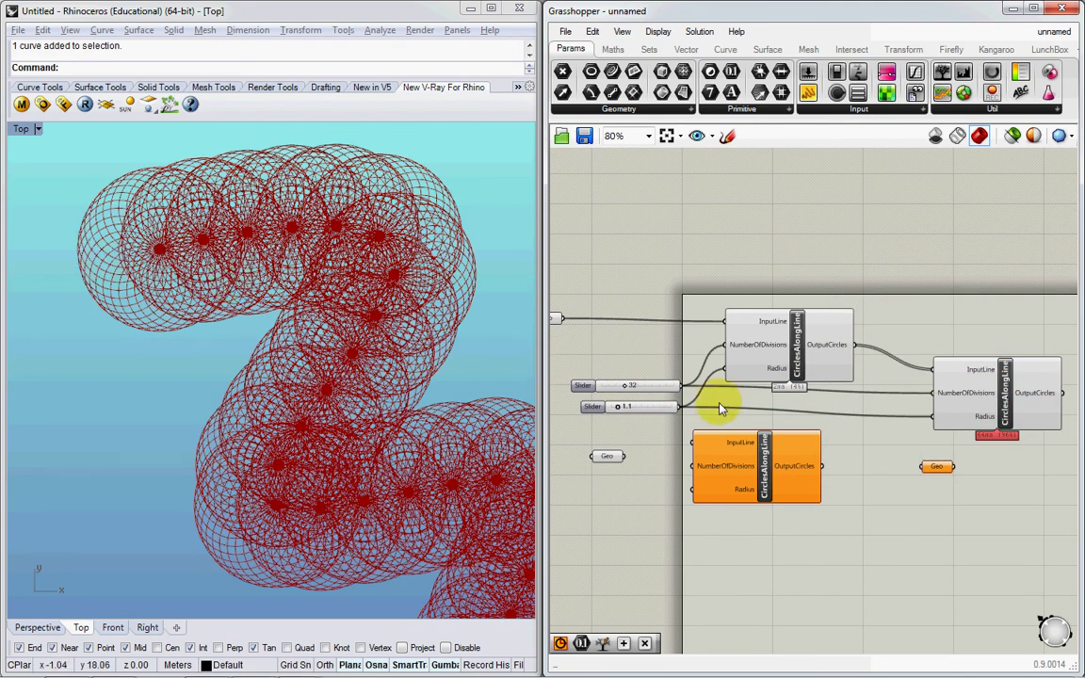
Move the unused lower cluster down, and set the shared sliders to radius 0.6 and 24 divisions.
left_click_drag(763, 466, 770, 509)
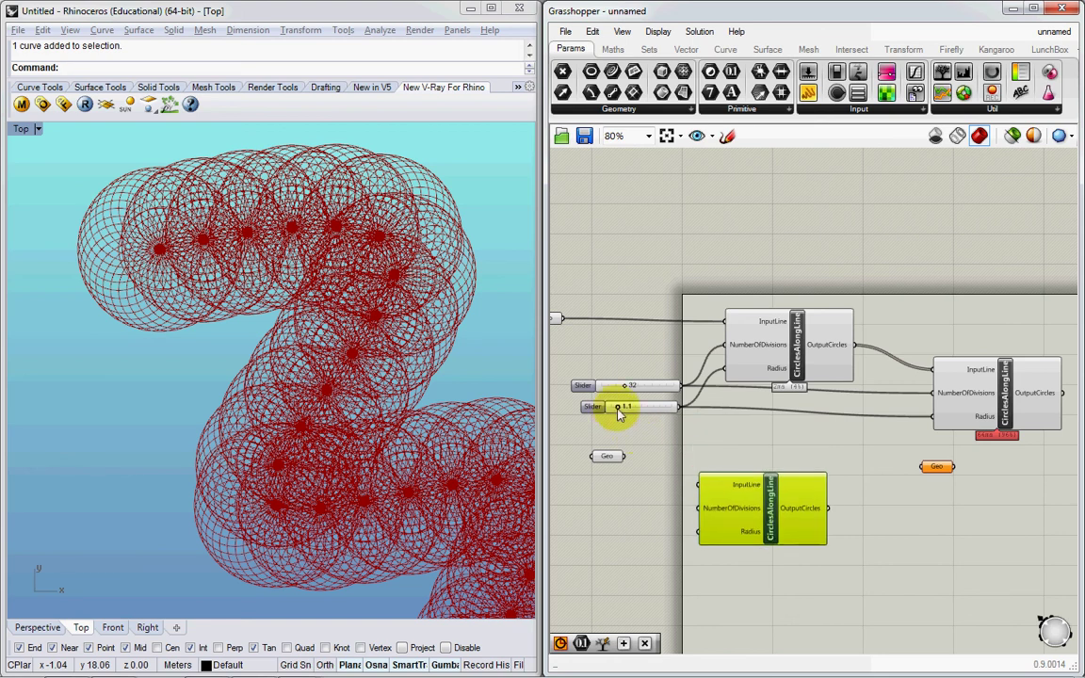
left_click_drag(618, 414, 620, 381)
scroll(330, 271, "down", 3)
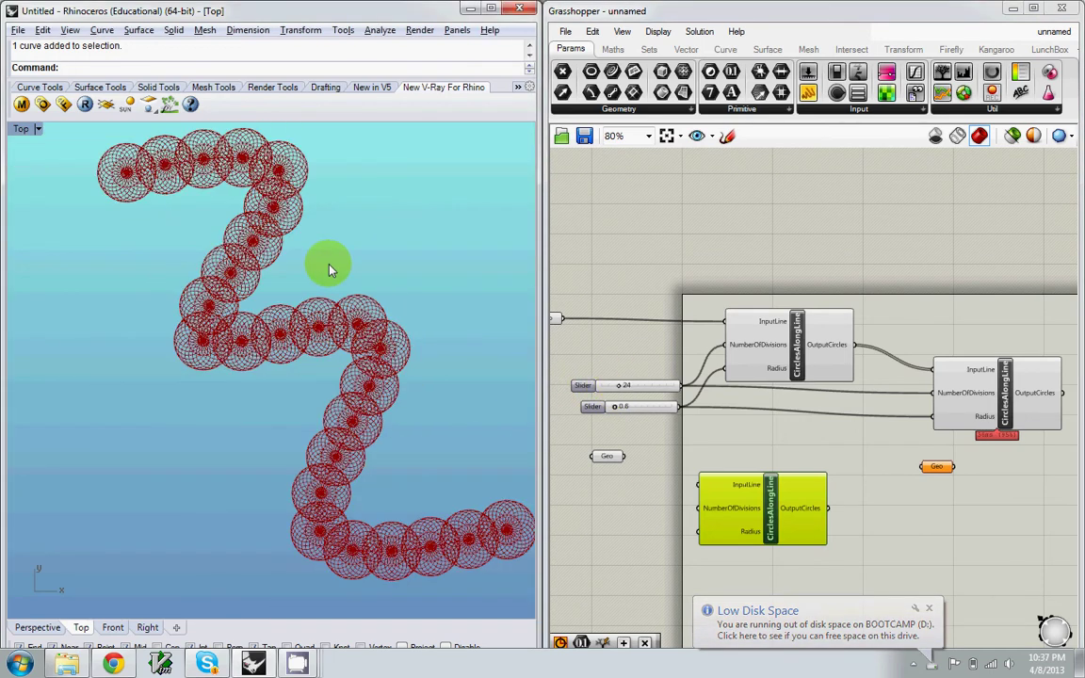
scroll(359, 428, "down", 2)
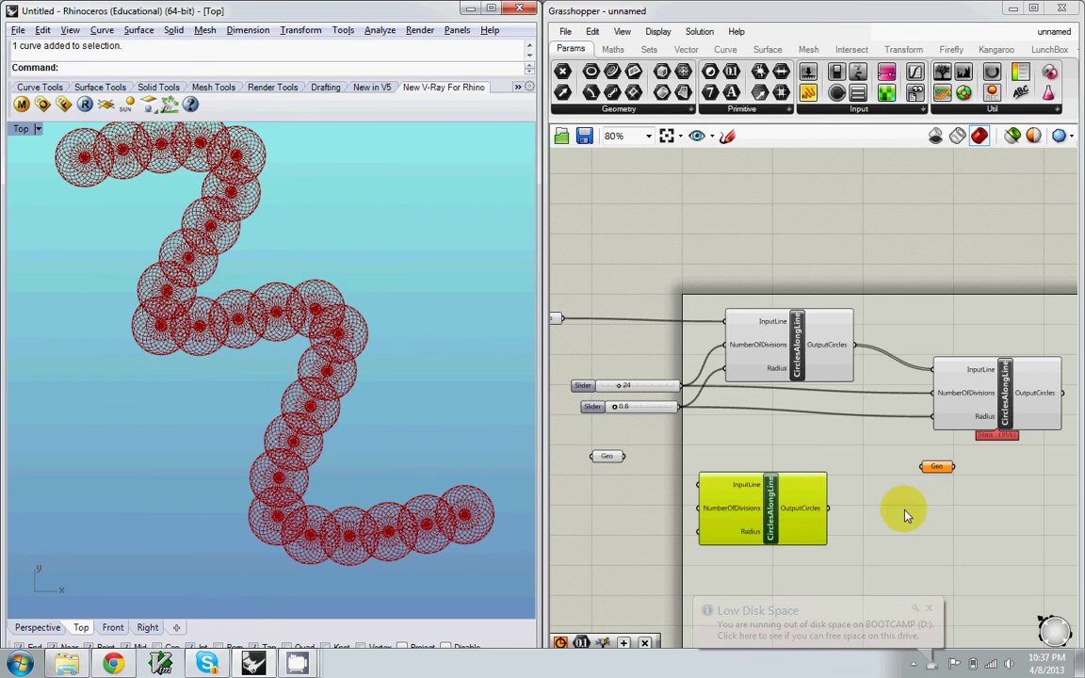
Delete the unused lower cluster and its two unconnected Geo parameters.
left_click_drag(955, 460, 425, 572)
key("Delete")
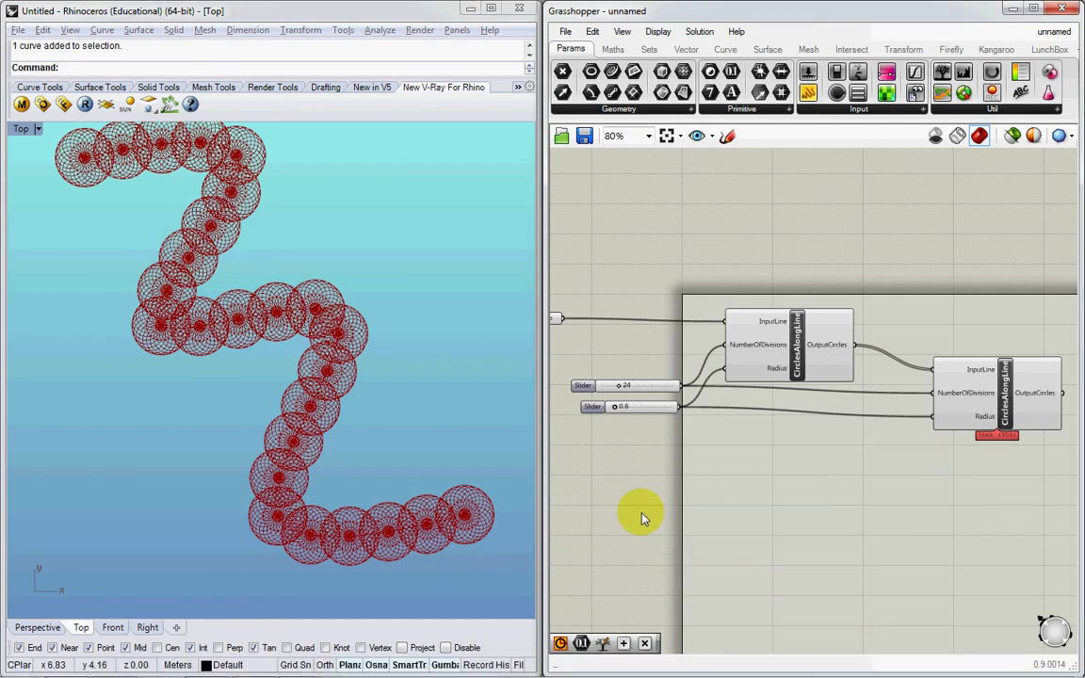
Duplicate the radius slider, connect the copy to the second cluster's Radius input, and set it to 0.8.
left_click(644, 410)
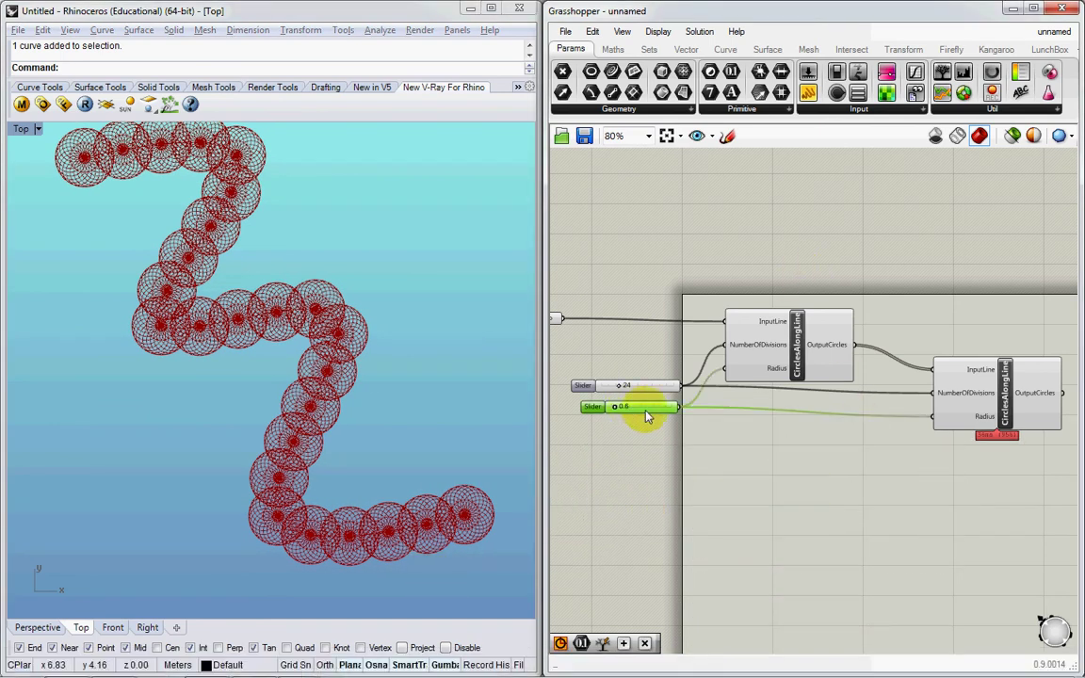
key("ctrl+c")
key("ctrl+v")
left_click_drag(662, 417, 932, 416)
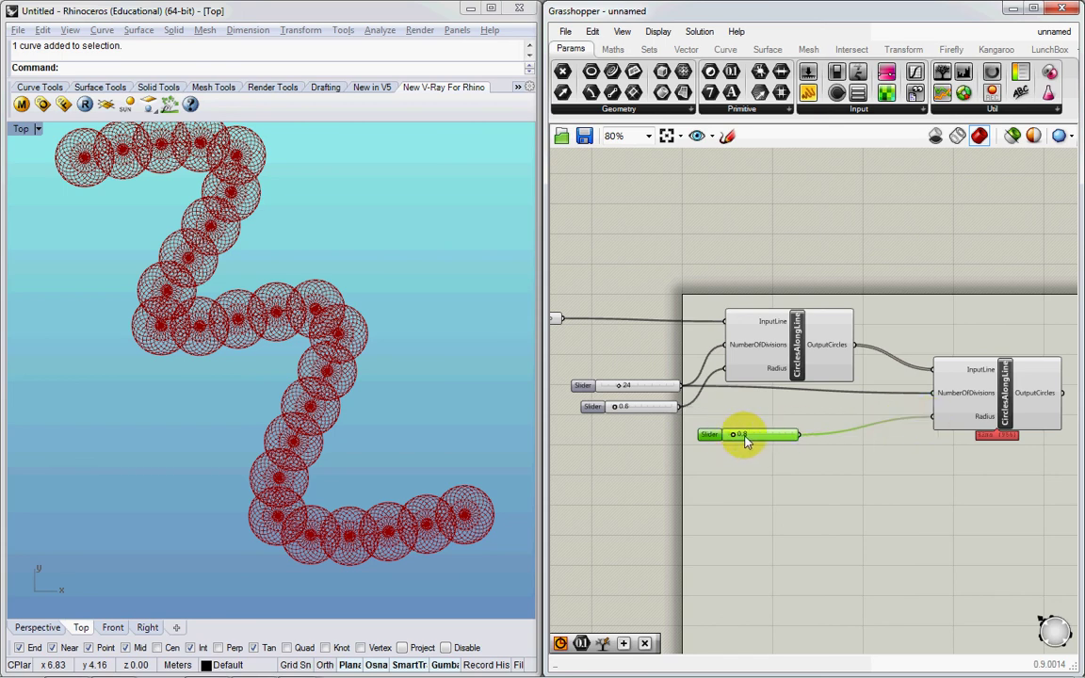
mouse_move(745, 443)
left_mouse_down()
mouse_move(760, 439)
mouse_move(730, 438)
mouse_move(726, 452)
mouse_move(732, 438)
left_mouse_up()
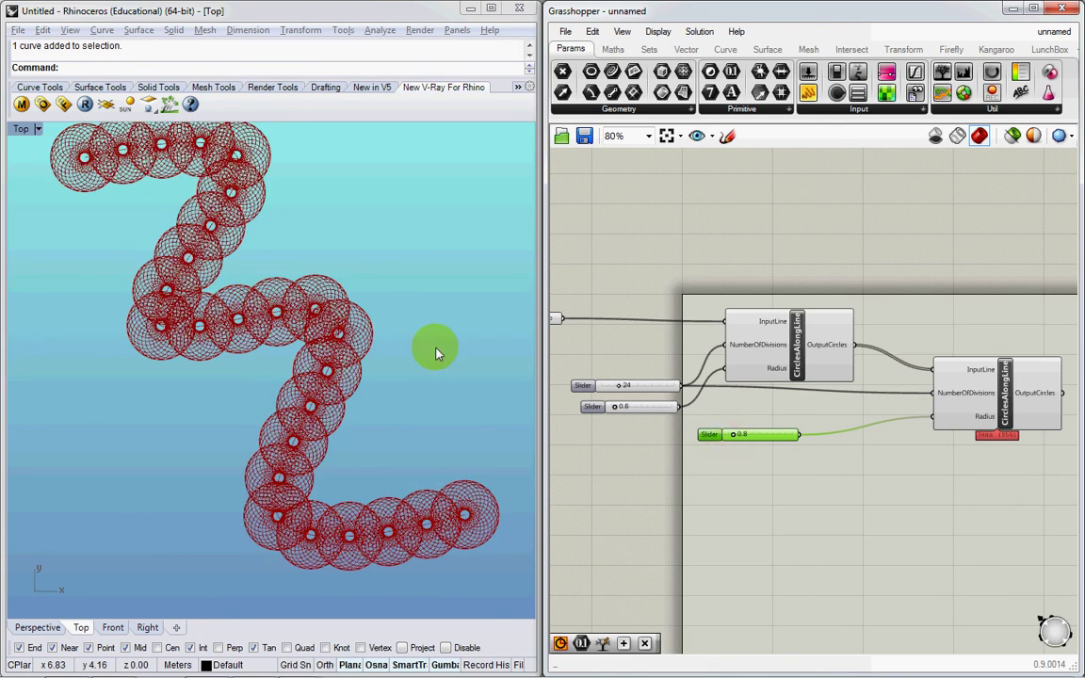
Examine the complete circle pattern along the curve and select the second cluster to highlight the circles it produces.
scroll(347, 391, "down", 4)
right_click_drag(352, 345, 305, 320)
scroll(259, 295, "up", 4)
right_click_drag(233, 279, 240, 272)
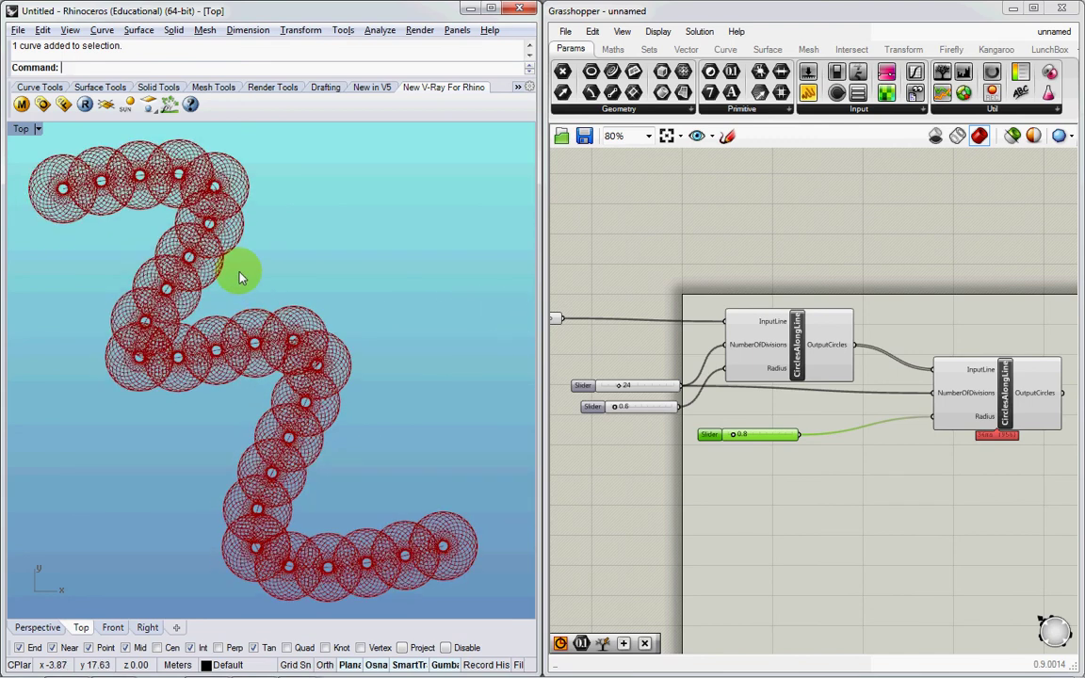
right_click_drag(953, 379, 935, 388)
left_click_drag(981, 414, 953, 419)
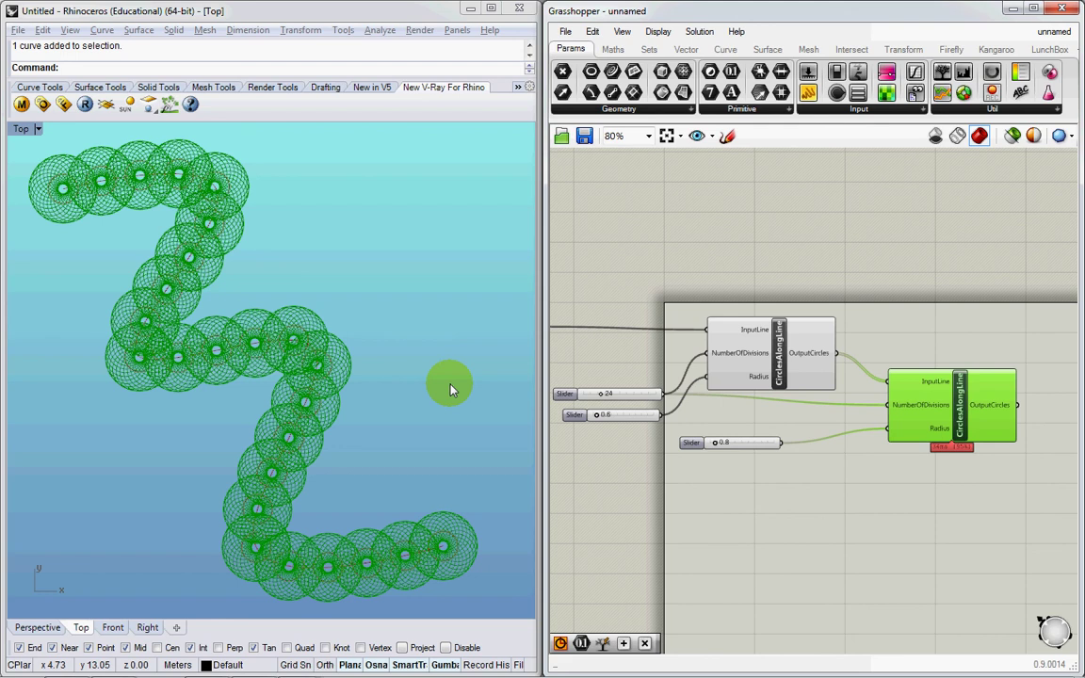
right_click_drag(841, 446, 791, 415)
double_click(870, 482)
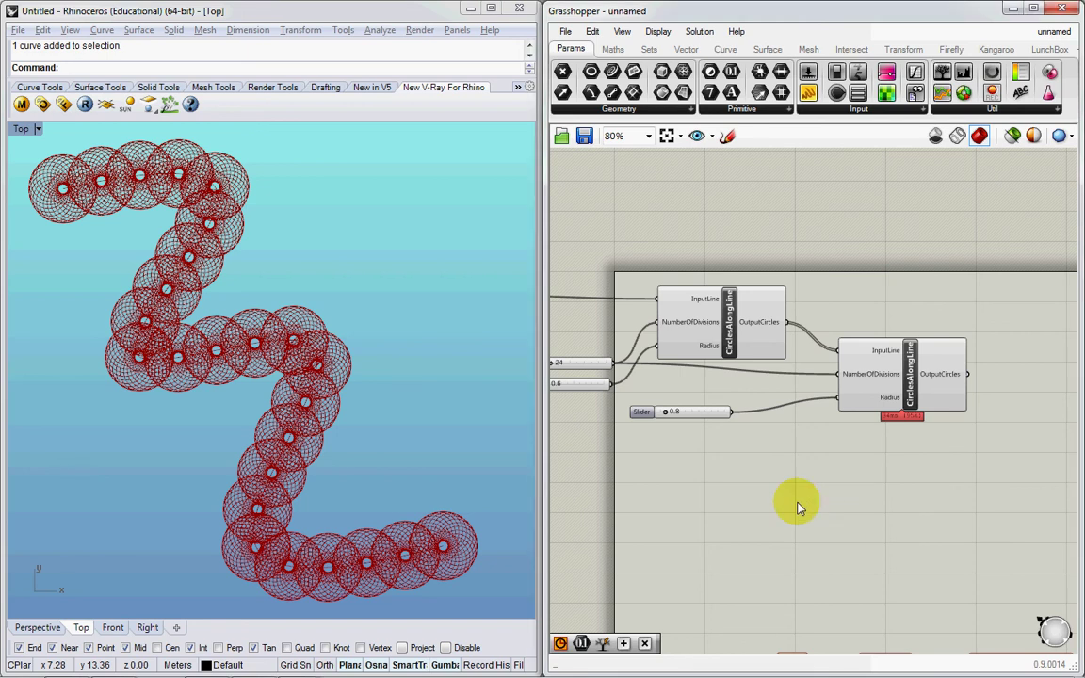
key("alt+Tab")
key("alt+Tab")
key("alt+Tab")
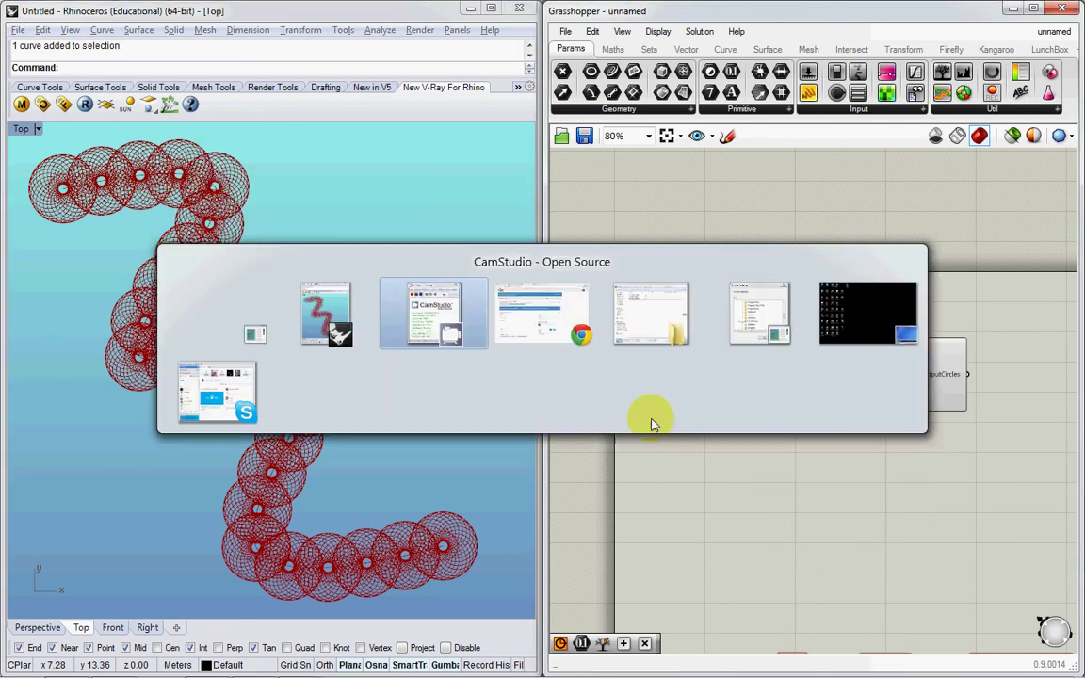